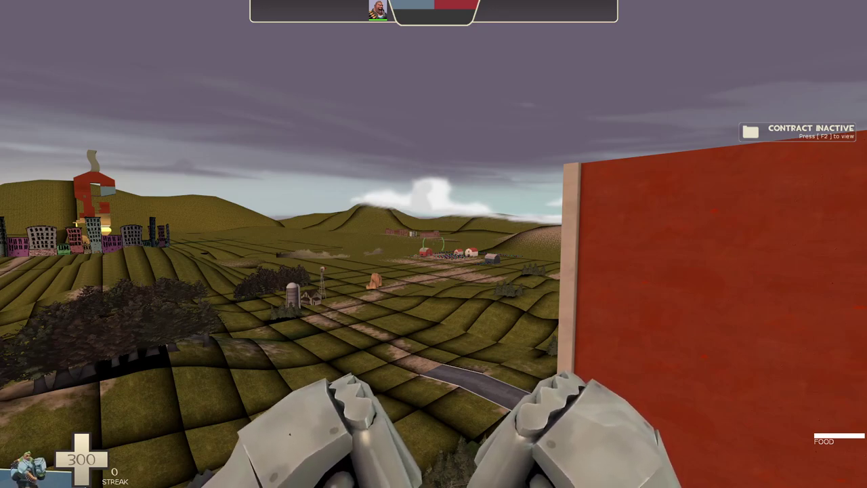
# - Disconnect from the running Team Fortress 2 map and switch to the Hammer map editor
pyautogui.press('`')
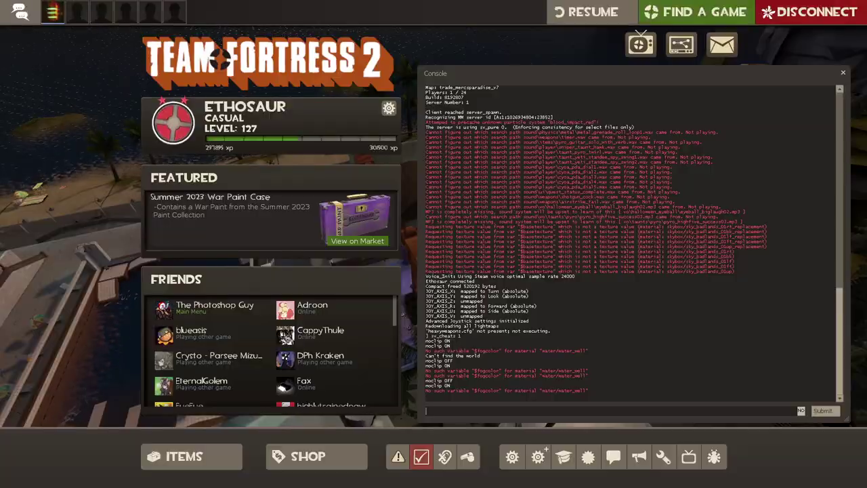
pyautogui.click(810, 12)
pyautogui.click(378, 303)
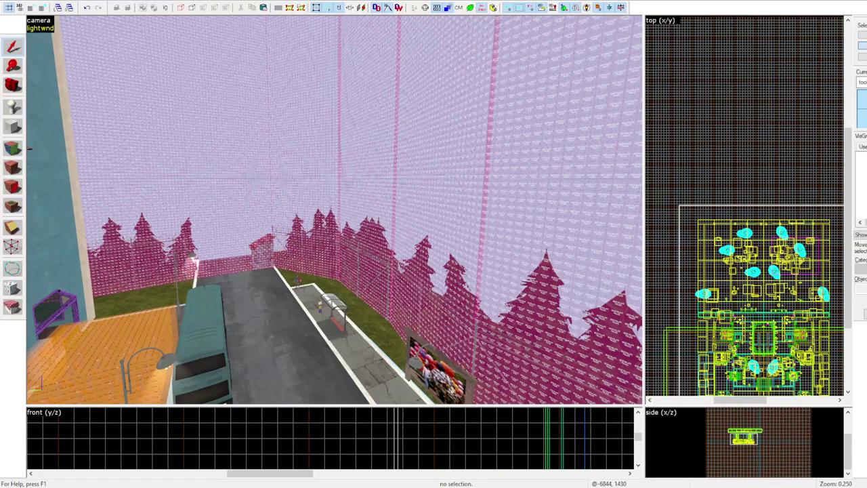
# - Inspect the grass-to-dirt displacement face on the hillside beside the pine trees and fence
pyautogui.hotkey('shift', 'a')
pyautogui.press('w')
pyautogui.press('z')
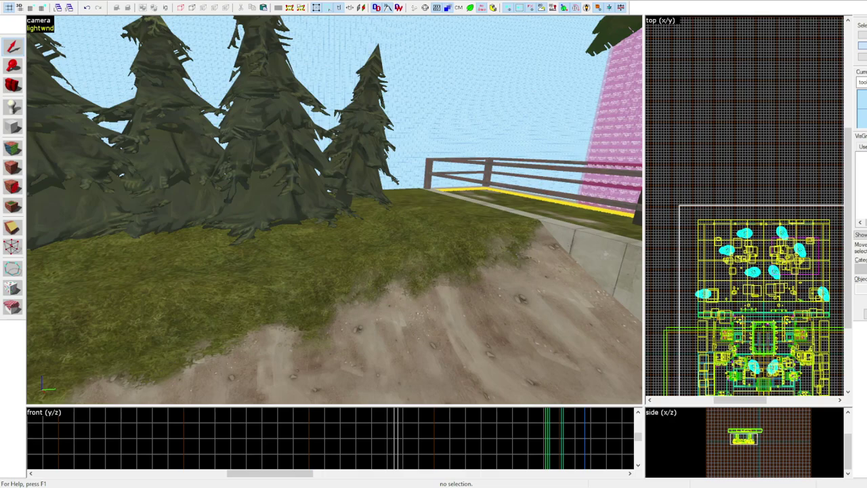
pyautogui.press('z')
pyautogui.press('z')
pyautogui.press('w')
pyautogui.hotkey('shift', 'a')
pyautogui.click(298, 225)
pyautogui.rightClick(343, 224)
pyautogui.scroll(-3, 337, 248)
pyautogui.click(326, 332)
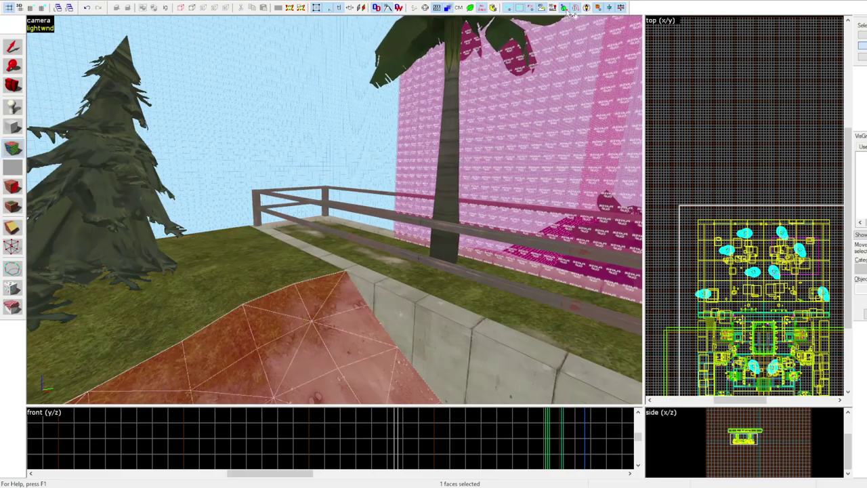
pyautogui.click(544, 9)
pyautogui.press('z')
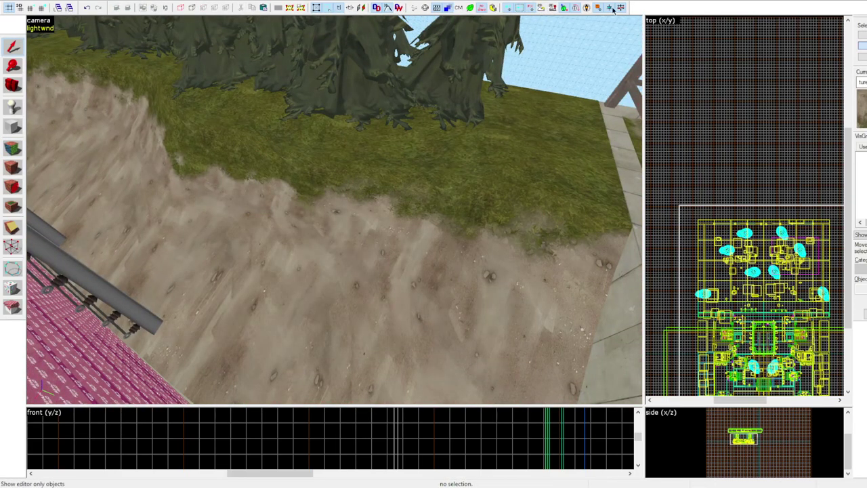
# - Inspect the sandy lake-bed face near the beach with the face-edit tool
pyautogui.click(386, 9)
pyautogui.click(12, 151)
pyautogui.press('z')
pyautogui.press('w')
pyautogui.click(335, 211)
pyautogui.press('w')
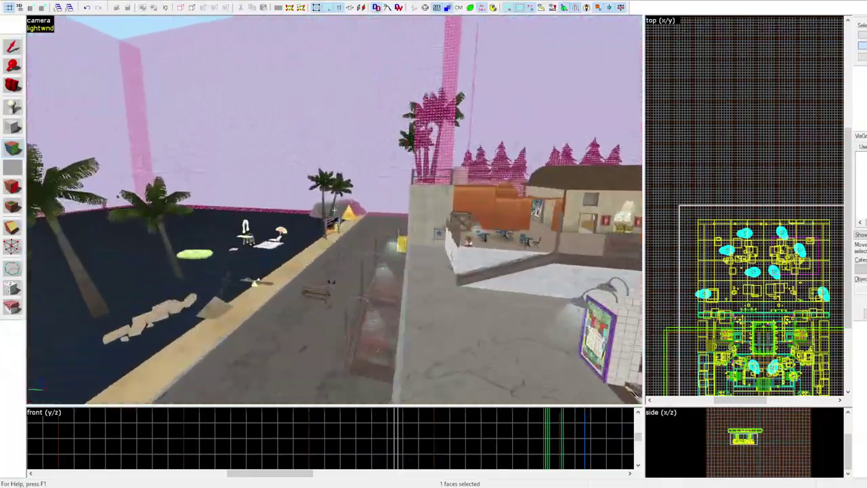
pyautogui.moveTo(633, 391); pyautogui.dragTo(504, 281)
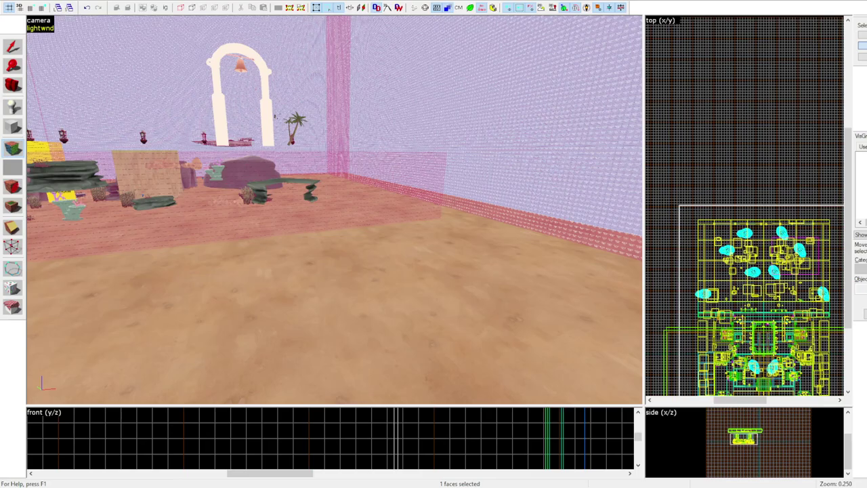
pyautogui.press('s')
pyautogui.hotkey('shift', 's')
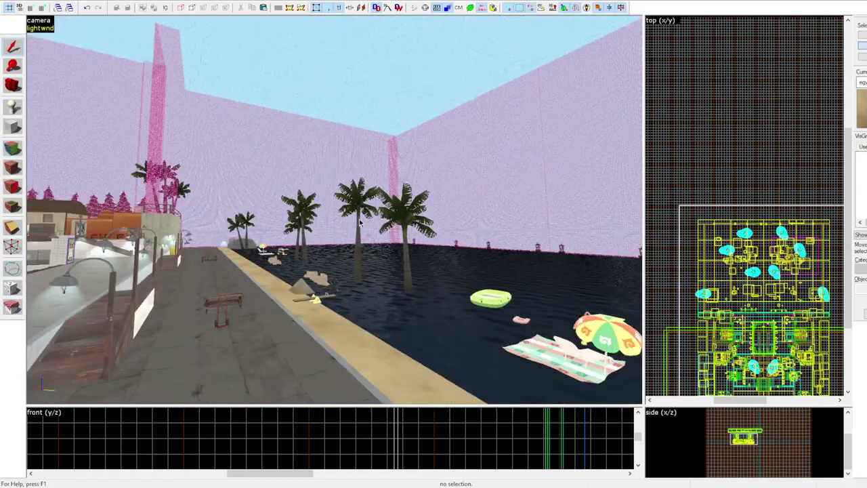
# - Examine the pool area and select the sand block beside the floating rock to check it
pyautogui.press('z')
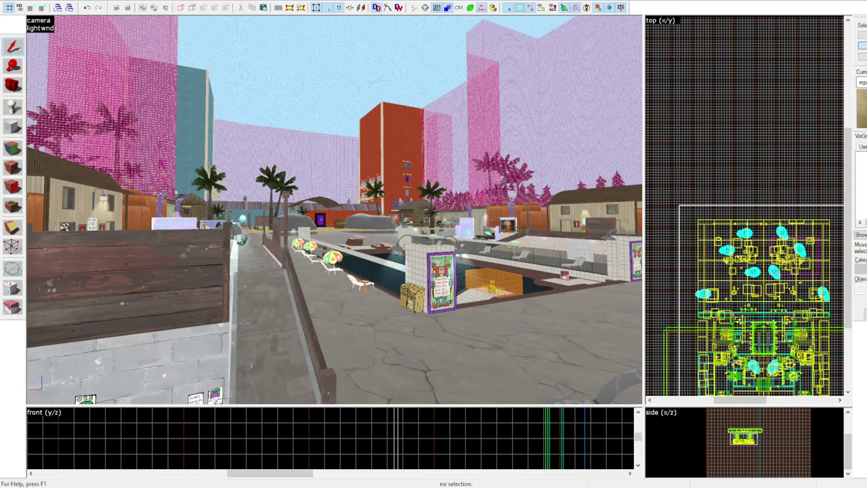
pyautogui.press('z')
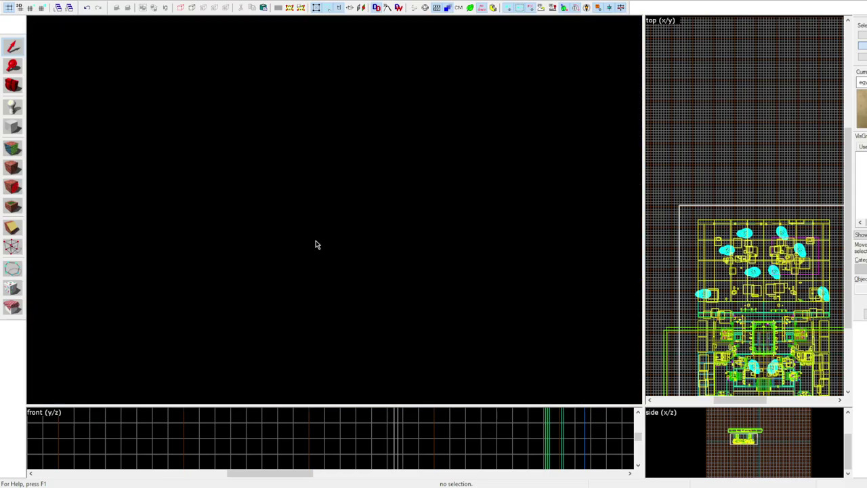
pyautogui.press('z')
pyautogui.press('w')
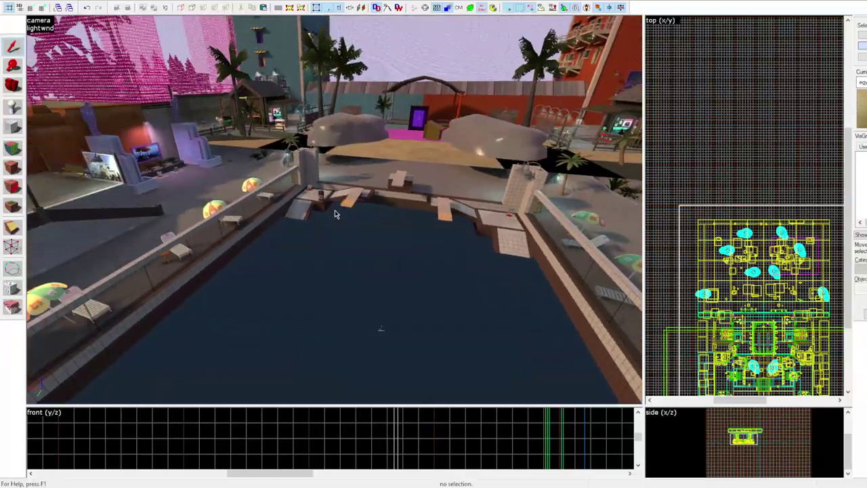
pyautogui.click(334, 210)
pyautogui.press('s')
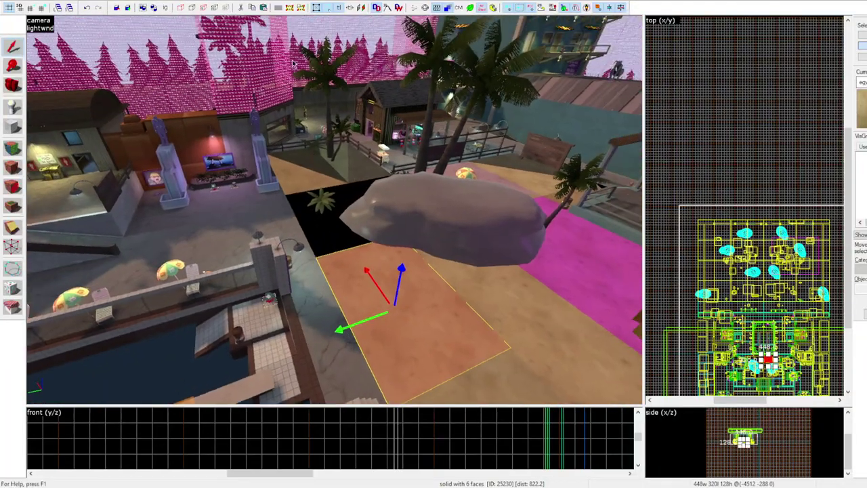
pyautogui.press('z')
pyautogui.click(387, 7)
pyautogui.click(687, 151)
# - Examine the purple portal and the surrounding parts of the map up to the street beside the hotel
pyautogui.press('z')
pyautogui.press('w')
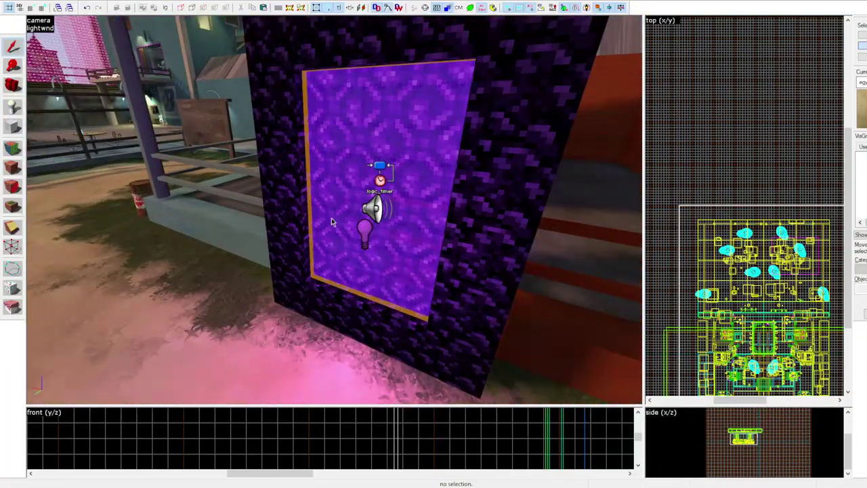
pyautogui.press('s')
pyautogui.press('z')
pyautogui.press('w')
pyautogui.press('z')
pyautogui.press('w')
pyautogui.press('s')
pyautogui.press('z')
pyautogui.press('w')
pyautogui.press('z')
pyautogui.press('w')
pyautogui.click(335, 209)
pyautogui.press('s')
pyautogui.press('z')
pyautogui.click(363, 269)
pyautogui.press('Escape')
pyautogui.press('z')
pyautogui.press('w')
pyautogui.press('z')
pyautogui.press('s')
pyautogui.press('z')
pyautogui.press('w')
pyautogui.press('z')
pyautogui.press('z')
pyautogui.press('w')
pyautogui.press('z')
pyautogui.click(310, 188)
pyautogui.press('Escape')
pyautogui.press('z')
pyautogui.press('w')
pyautogui.press('w')
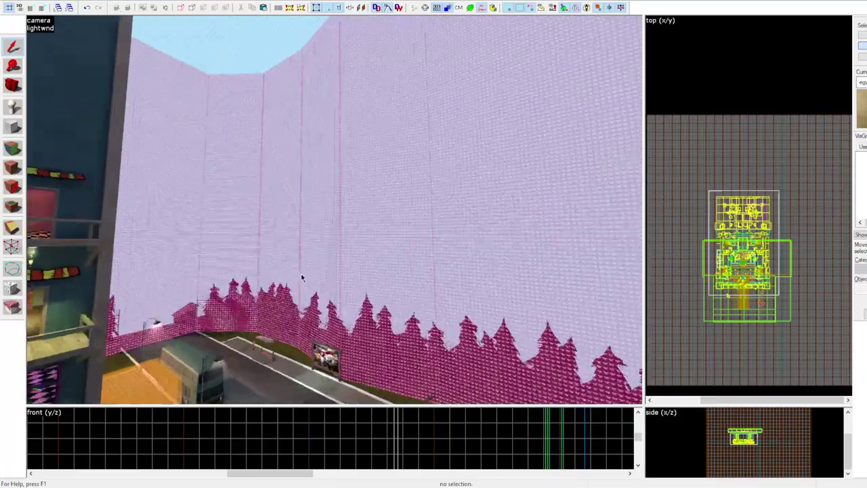
# - Examine the hotel's front, the checkered-floor diner and the portrait corridor
pyautogui.press('z')
pyautogui.press('w')
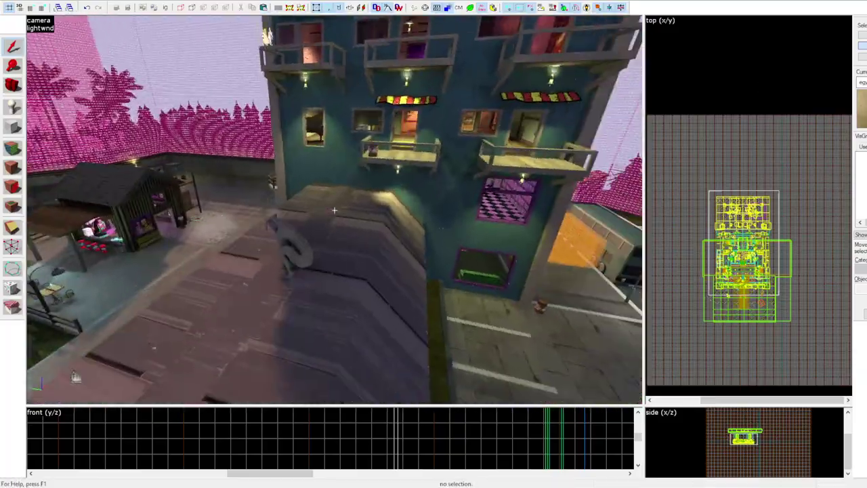
pyautogui.press('w')
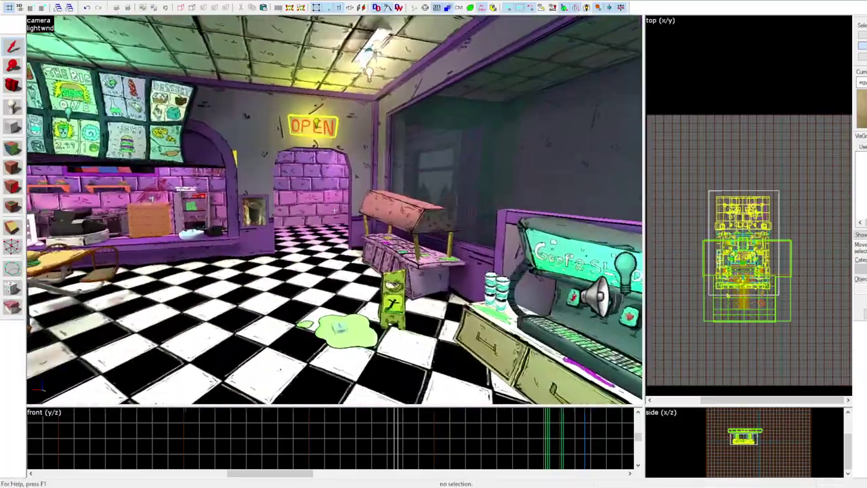
pyautogui.press('w')
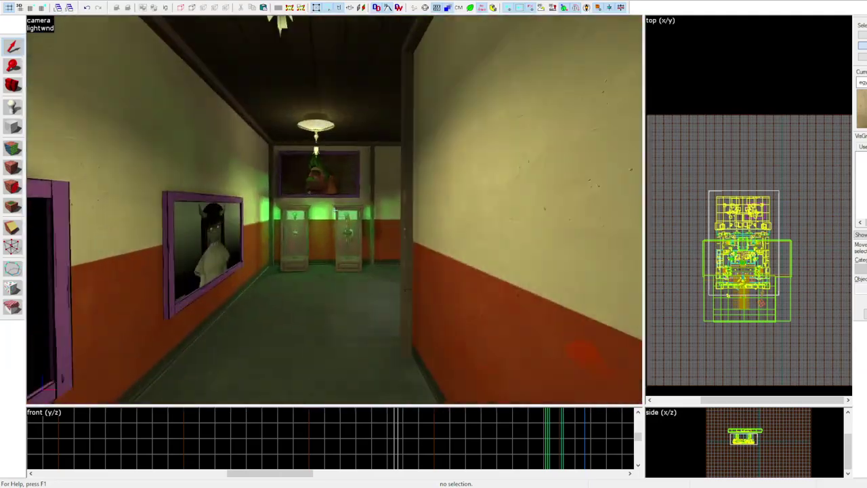
pyautogui.press('w')
pyautogui.click(335, 210)
pyautogui.press('Delete')
# - Duplicate the hotel stairwell's grouped staircase and its player clip sideways
pyautogui.press('w')
pyautogui.press('z')
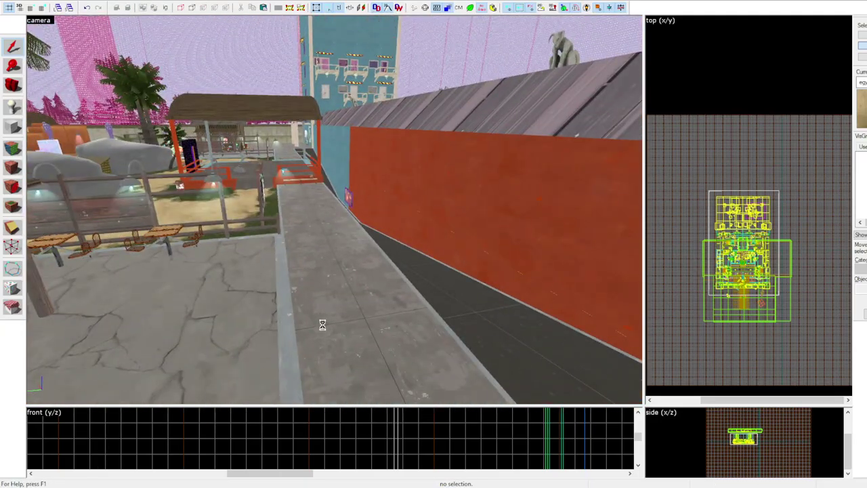
pyautogui.press('w')
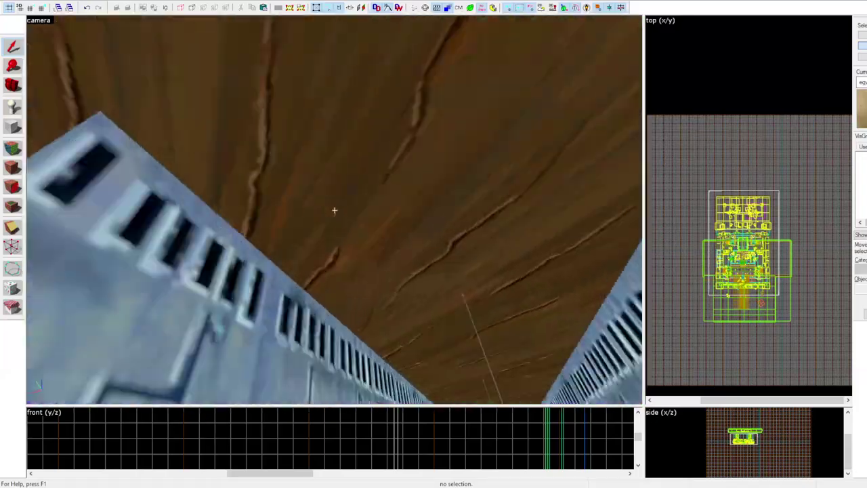
pyautogui.press('z')
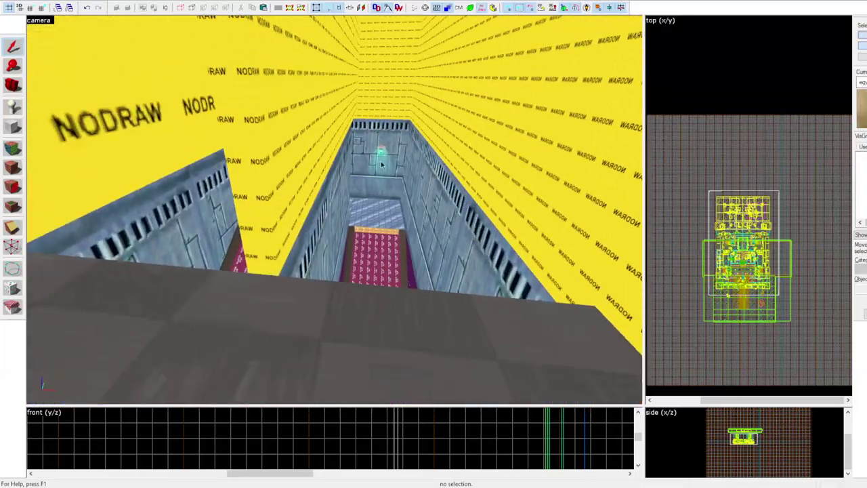
pyautogui.press('z')
pyautogui.click(334, 210)
pyautogui.press('z')
pyautogui.scroll(14, 752, 277)
pyautogui.keyDown('shift'); pyautogui.moveTo(712, 291); pyautogui.dragTo(796, 291); pyautogui.keyUp('shift')
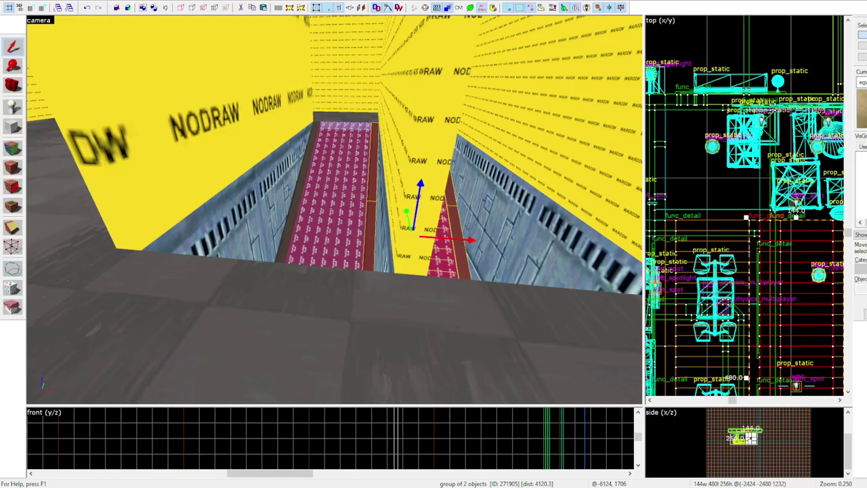
# - Raise the copied staircase by 256 units and shift it sideways in line with the stairwell
pyautogui.press('z')
pyautogui.press('z')
pyautogui.moveTo(344, 248); pyautogui.dragTo(344, 40)
pyautogui.scroll(3, 788, 237)
pyautogui.press('[')
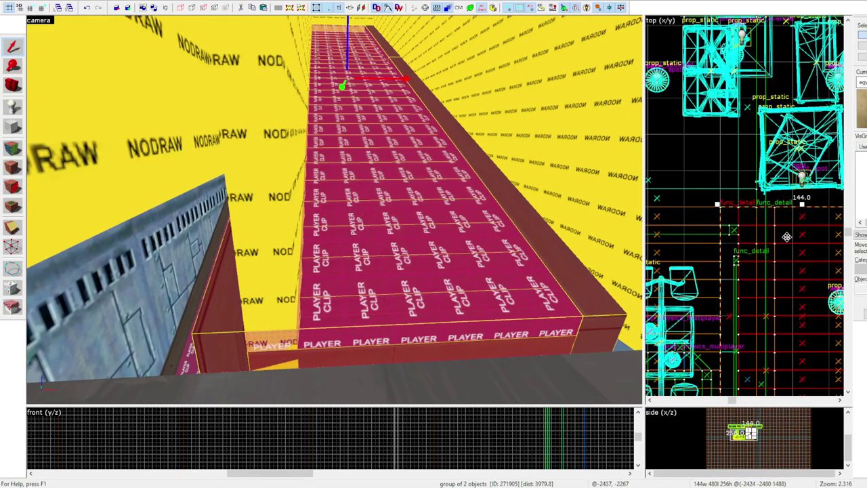
pyautogui.moveTo(788, 236); pyautogui.dragTo(823, 236)
# - Split the hotel's grouped outer shell with a horizontal clip line above the stairwell, keeping both parts
pyautogui.press('z')
pyautogui.click(334, 210)
pyautogui.click(334, 210)
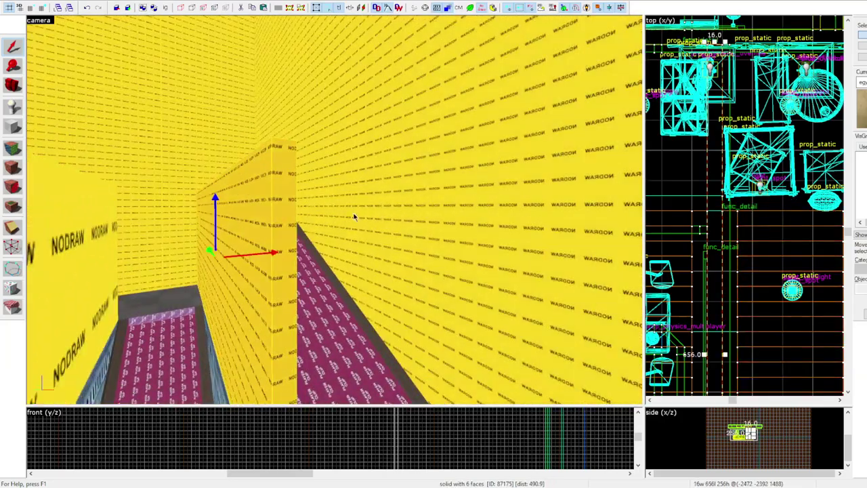
pyautogui.press('z')
pyautogui.scroll(8, 756, 437)
pyautogui.press('z')
pyautogui.press('z')
pyautogui.click(442, 197)
pyautogui.hotkey('shift', 'x')
pyautogui.scroll(16, 736, 420)
pyautogui.moveTo(747, 427)
pyautogui.mouseDown()
pyautogui.moveTo(726, 418)
pyautogui.moveTo(700, 427)
pyautogui.mouseUp()
pyautogui.press('[')
pyautogui.scroll(-8, 749, 423)
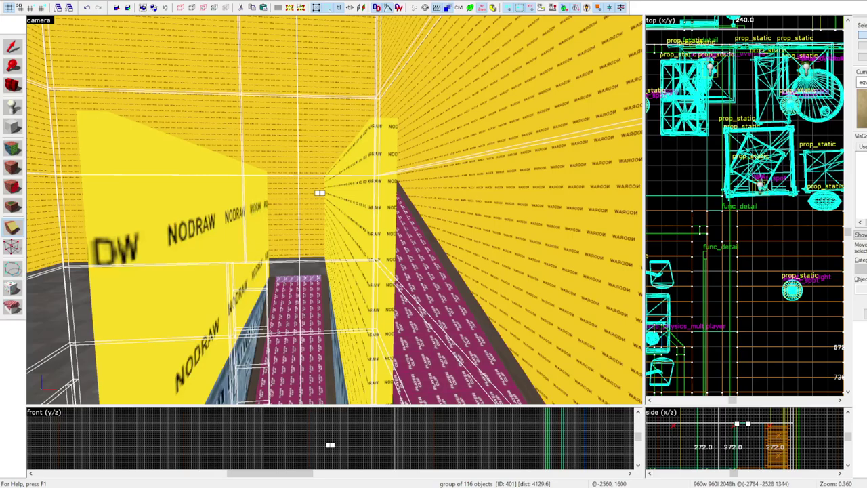
pyautogui.press('Return')
pyautogui.press('z')
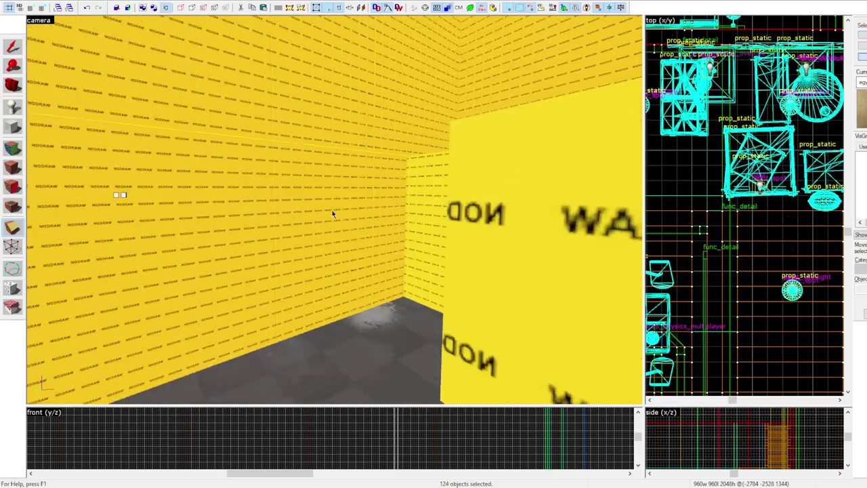
# - Duplicate the 336 by 176 unit landing slab at the end of the divider wall upward
pyautogui.hotkey('shift', 's')
pyautogui.click(328, 210)
pyautogui.press('z')
pyautogui.click(283, 298)
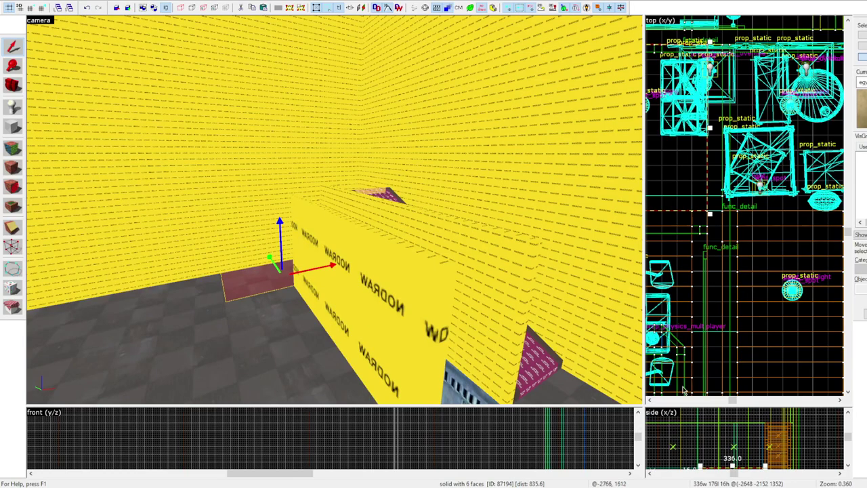
pyautogui.press('z')
pyautogui.click(334, 210)
pyautogui.press('z')
pyautogui.scroll(2, 748, 447)
pyautogui.keyDown('shift'); pyautogui.moveTo(748, 457); pyautogui.dragTo(748, 415); pyautogui.keyUp('shift')
# - Start applying the grey concrete texture to the nodraw wall faces around the stairwell
pyautogui.press('z')
pyautogui.press('z')
pyautogui.hotkey('shift', 'a')
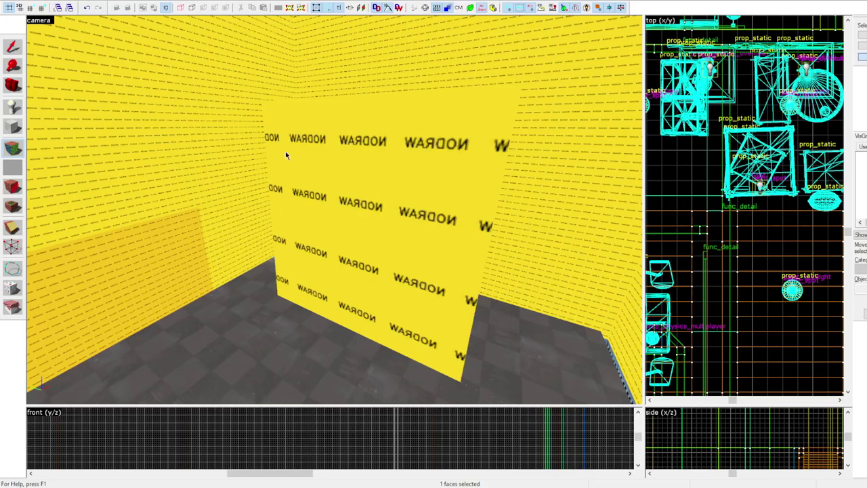
pyautogui.press('z')
pyautogui.rightClick(334, 210)
pyautogui.hotkey('ctrl', 'z')
pyautogui.rightClick(334, 210)
pyautogui.press('w')
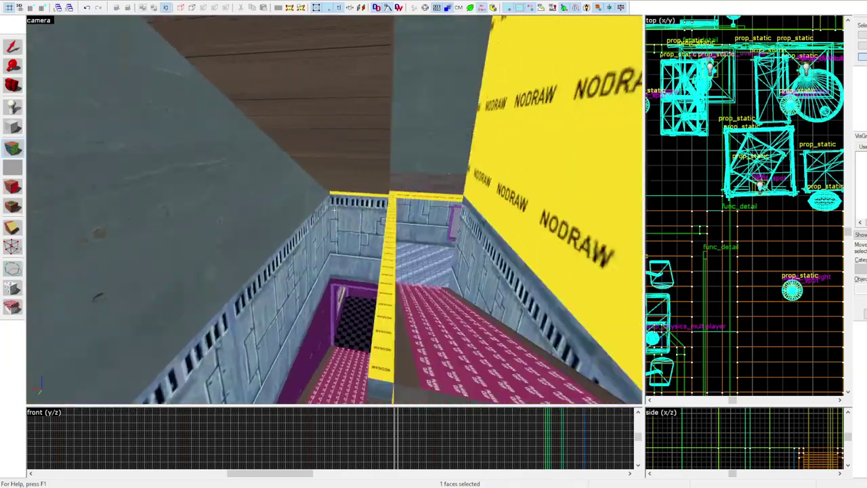
# - Apply the grey concrete texture to the remaining exposed sides of the stairwell and divider wall
pyautogui.press('s')
pyautogui.press('z')
pyautogui.rightClick(335, 192)
pyautogui.rightClick(264, 95)
pyautogui.rightClick(442, 187)
pyautogui.press('z')
pyautogui.press('z')
pyautogui.press('z')
pyautogui.press('w')
pyautogui.press('z')
pyautogui.rightClick(406, 126)
pyautogui.press('z')
pyautogui.press('z')
# - Position the copied landing slab just above the top of the divider wall
pyautogui.hotkey('shift', 's')
pyautogui.press('z')
pyautogui.press('s')
pyautogui.press('z')
pyautogui.hotkey('ctrl', 'w')
pyautogui.click(276, 306)
pyautogui.scroll(-4, 782, 451)
pyautogui.moveTo(782, 456); pyautogui.dragTo(782, 421)
pyautogui.scroll(4, 782, 421)
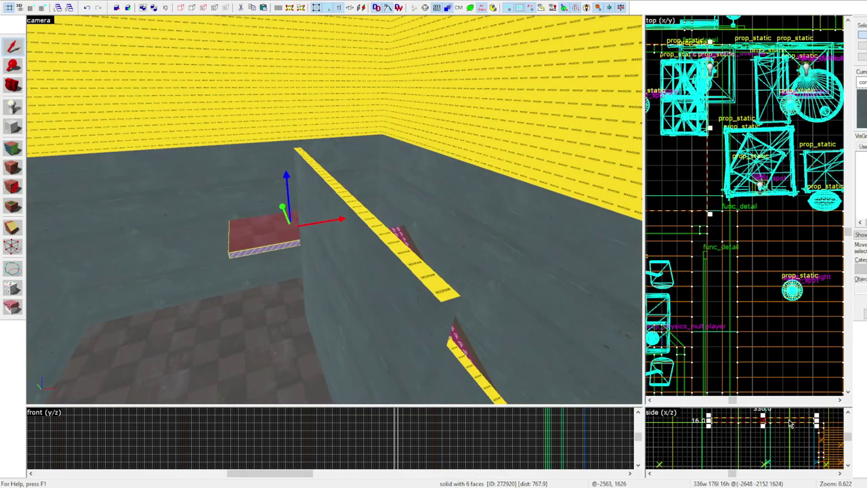
# - Select the 16-unit-thick divider wall between the stairs and lower its top edge slightly
pyautogui.press('z')
pyautogui.press('w')
pyautogui.press('w')
pyautogui.press('z')
pyautogui.click(406, 244)
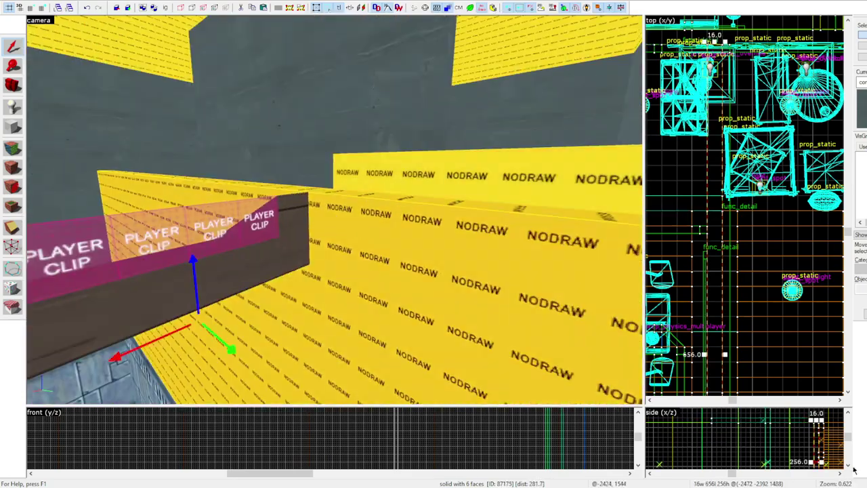
pyautogui.press('z')
pyautogui.press('z')
pyautogui.moveTo(822, 430); pyautogui.dragTo(821, 435)
# - Move the upper landing slab 48 units sideways so it extends over the divider wall
pyautogui.press('z')
pyautogui.press('z')
pyautogui.click(488, 214)
pyautogui.moveTo(693, 190); pyautogui.dragTo(735, 191)
pyautogui.press('z')
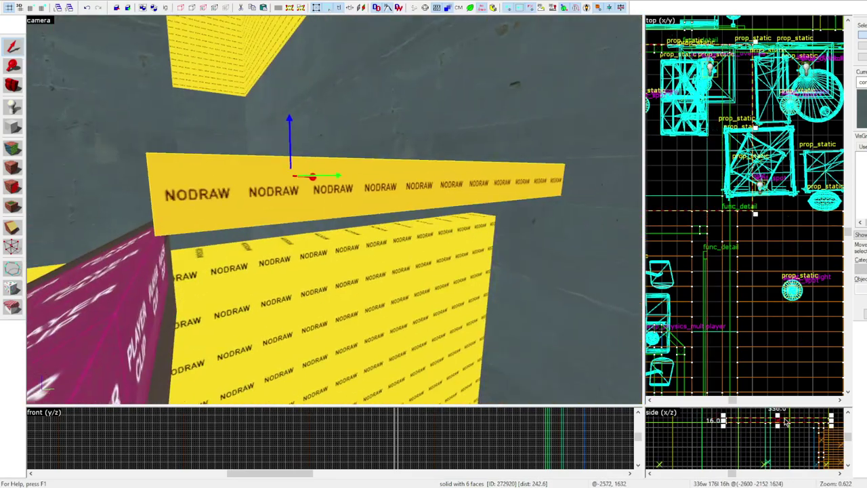
# - Lower the upper landing slab onto the divider wall and widen it to 448 units across the stairwell
pyautogui.press('z')
pyautogui.moveTo(777, 420); pyautogui.dragTo(777, 425)
pyautogui.press('z')
pyautogui.press('s')
pyautogui.press('z')
pyautogui.scroll(-3, 723, 243)
pyautogui.scroll(-2, 735, 196)
pyautogui.moveTo(743, 183); pyautogui.dragTo(781, 182)
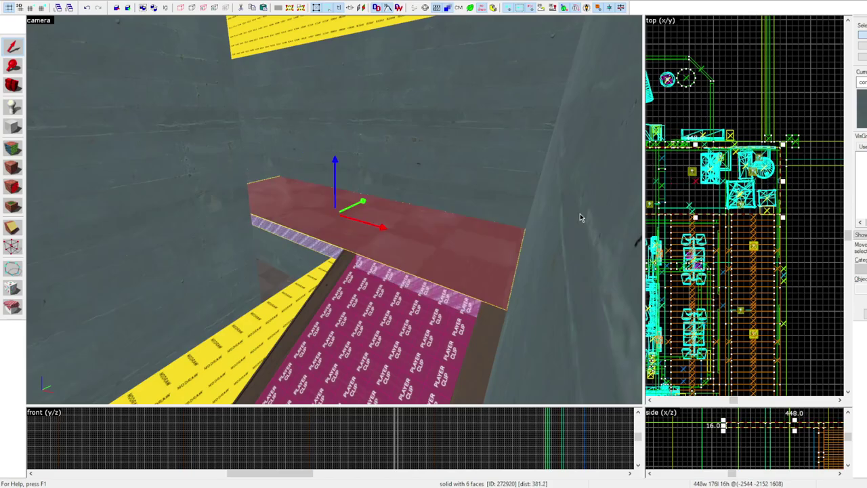
# - Shorten the opposite end of the landing slab so it fits the stairwell
pyautogui.press('z')
pyautogui.press('w')
pyautogui.press('z')
pyautogui.scroll(-1, 830, 237)
pyautogui.press('z')
pyautogui.moveTo(654, 194); pyautogui.dragTo(721, 205)
pyautogui.press('z')
pyautogui.scroll(2, 677, 179)
pyautogui.press('z')
pyautogui.press('z')
# - Select the 656-unit-long divider wall and clip it in two at the landing's edge
pyautogui.click(297, 236)
pyautogui.click(310, 236)
pyautogui.scroll(-6, 777, 435)
pyautogui.moveTo(775, 421); pyautogui.dragTo(776, 420)
pyautogui.scroll(1, 777, 421)
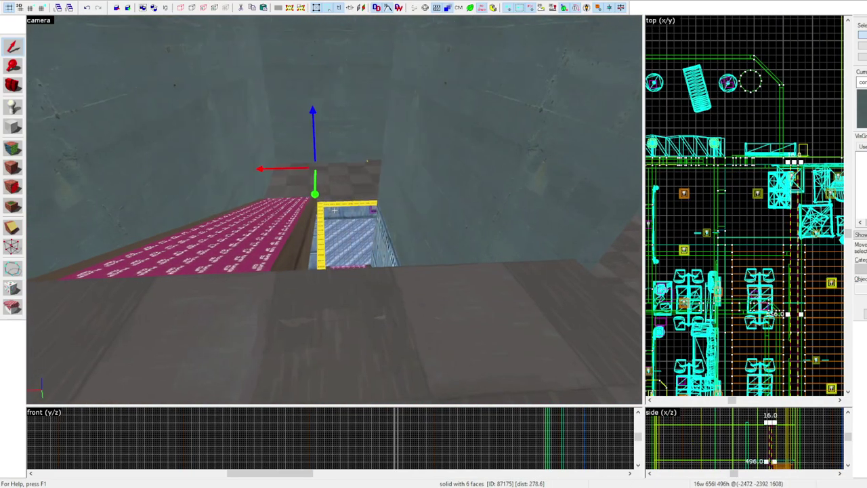
pyautogui.press('z')
pyautogui.press('z')
pyautogui.hotkey('shift', 'x')
pyautogui.scroll(3, 793, 243)
pyautogui.moveTo(788, 244); pyautogui.dragTo(804, 244)
pyautogui.press('Return')
# - Select the divider wall section at the landing and bring its top edge down to landing level
pyautogui.hotkey('shift', 's')
pyautogui.click(446, 156)
pyautogui.moveTo(770, 422); pyautogui.dragTo(770, 459)
pyautogui.press('z')
pyautogui.press('z')
# - Copy the grey concrete texture from the stairwell wall onto the exposed face of the divider wall
pyautogui.hotkey('shift', 'a')
pyautogui.click(224, 156)
pyautogui.rightClick(370, 163)
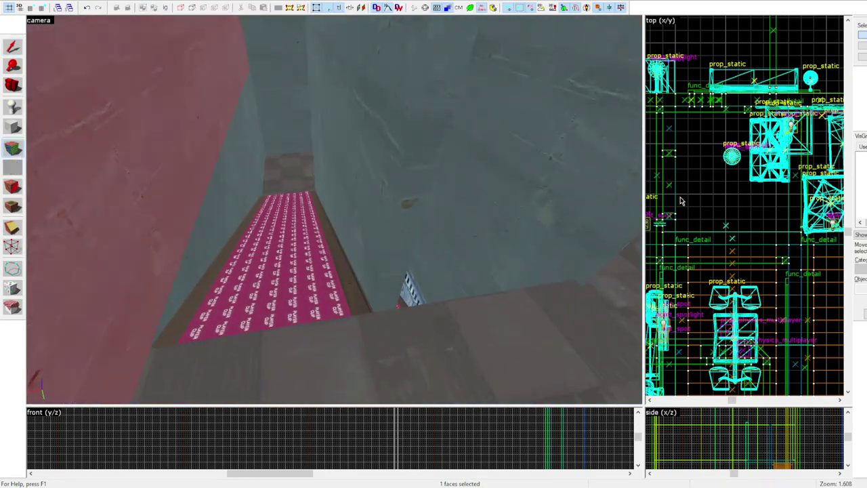
pyautogui.press('z')
pyautogui.press('z')
# - Sample the texture of a neighbouring stairwell surface and apply it to the adjacent exposed face
pyautogui.hotkey('shift', 'a')
pyautogui.click(101, 285)
pyautogui.rightClick(146, 237)
pyautogui.press('z')
pyautogui.press('z')
pyautogui.hotkey('shift', 's')
pyautogui.press('z')
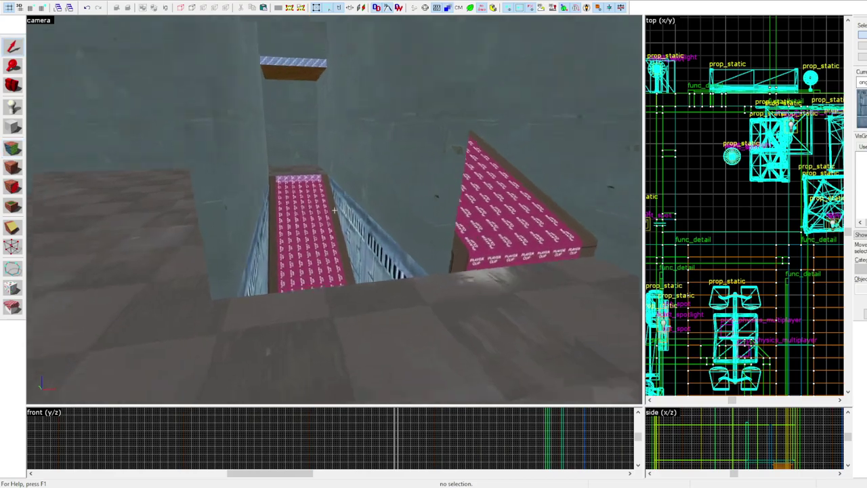
# - Create a wall along the open side of the stair flight with the Block tool, matching its 480-unit length
pyautogui.click(334, 210)
pyautogui.press('z')
pyautogui.click(298, 274)
pyautogui.hotkey('shift', 'b')
pyautogui.scroll(-3, 674, 244)
pyautogui.moveTo(679, 244); pyautogui.dragTo(752, 238)
pyautogui.press('z')
pyautogui.press('z')
pyautogui.moveTo(684, 241); pyautogui.dragTo(676, 241)
pyautogui.scroll(5, 764, 458)
pyautogui.moveTo(738, 439)
pyautogui.mouseDown()
pyautogui.moveTo(738, 409)
pyautogui.moveTo(739, 444)
pyautogui.mouseUp()
pyautogui.scroll(-4, 743, 437)
pyautogui.press('Return')
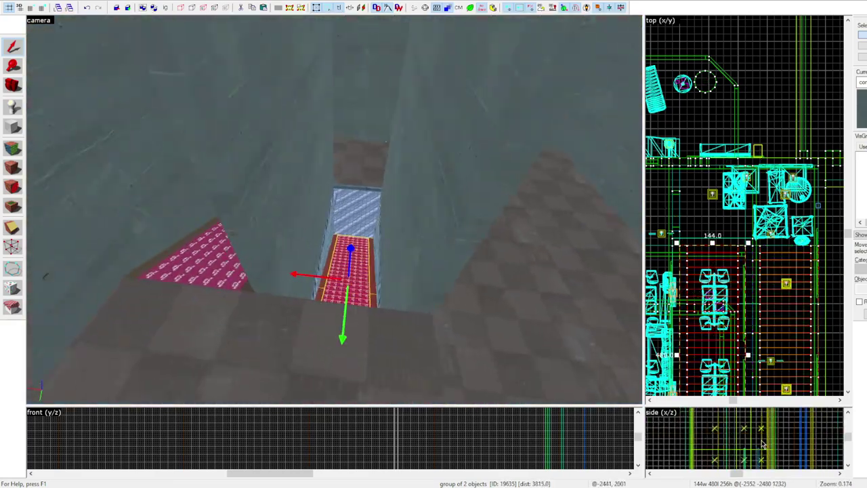
pyautogui.click(737, 411)
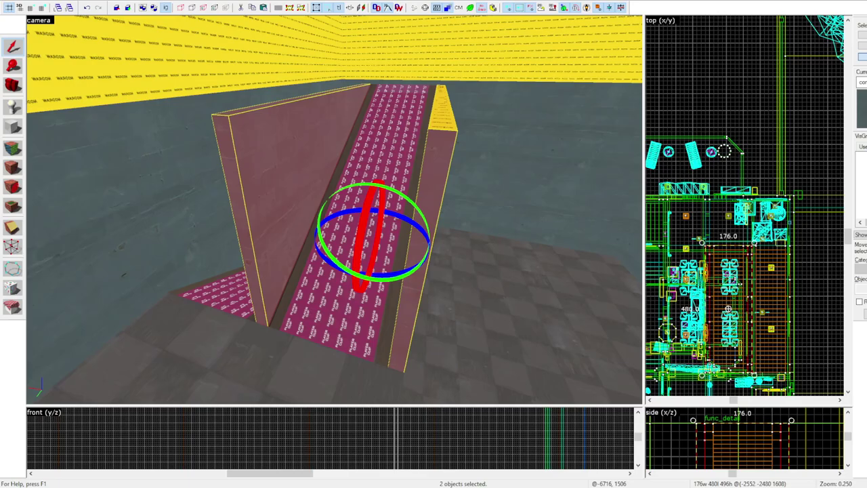
pyautogui.press('z')
pyautogui.press('w')
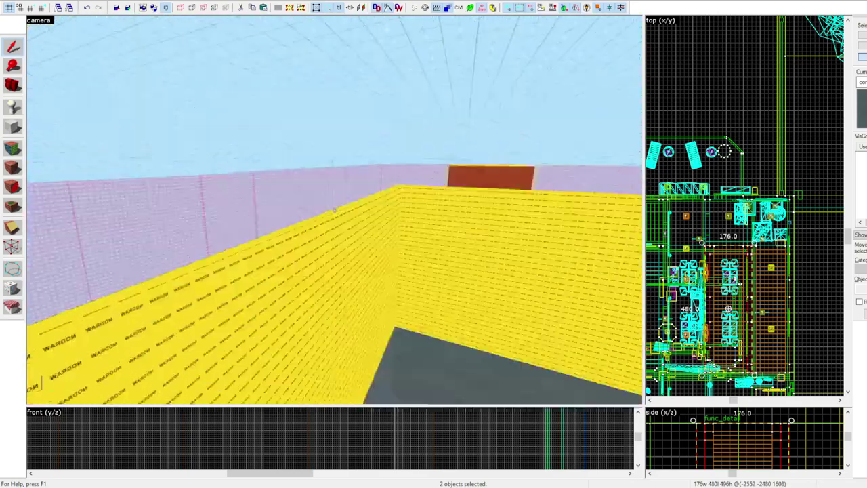
pyautogui.press('Escape')
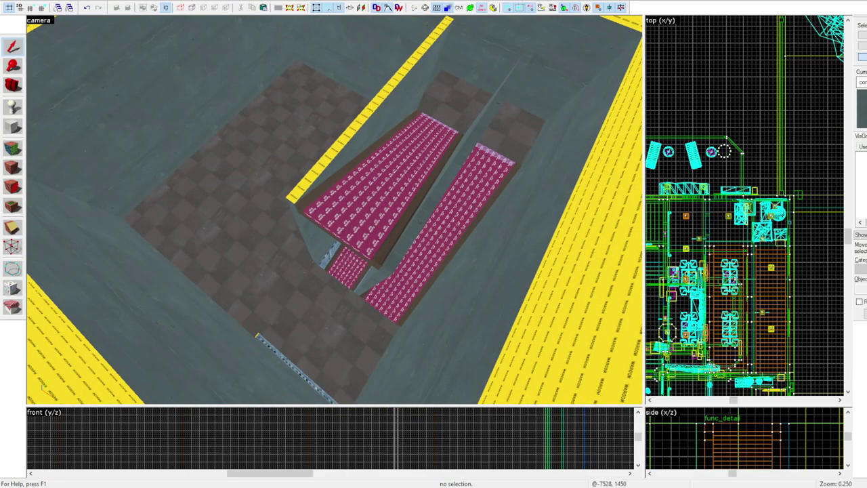
# - Copy the brush beside the upper stairs toward the landing and raise the copy
pyautogui.press('z')
pyautogui.press('w')
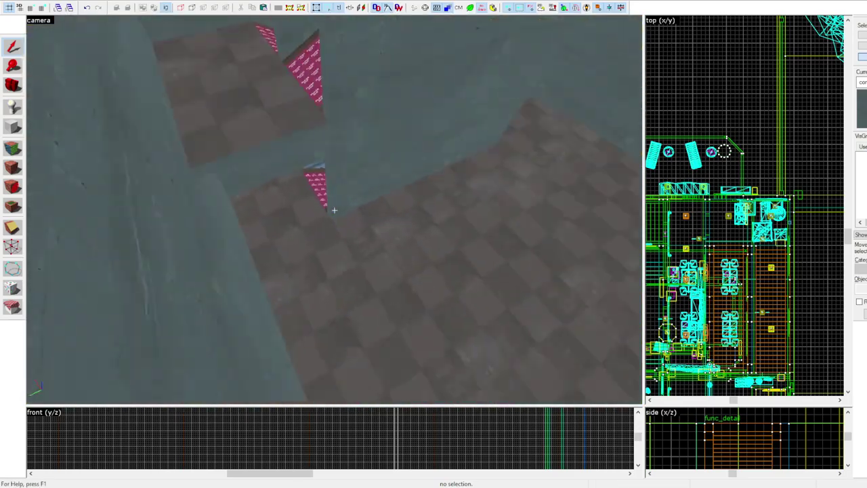
pyautogui.press('z')
pyautogui.click(407, 240)
pyautogui.scroll(5, 706, 254)
pyautogui.moveTo(710, 305)
pyautogui.keyDown('shift'); pyautogui.mouseDown()
pyautogui.moveTo(711, 250)
pyautogui.moveTo(719, 296)
pyautogui.moveTo(719, 270)
pyautogui.mouseUp(); pyautogui.keyUp('shift')
pyautogui.scroll(-4, 719, 308)
pyautogui.scroll(-4, 764, 431)
pyautogui.scroll(3, 733, 444)
pyautogui.moveTo(734, 444); pyautogui.dragTo(732, 428)
# - Apply the grey concrete texture to the exposed face beside the landing
pyautogui.press('z')
pyautogui.press('w')
pyautogui.hotkey('shift', 'a')
pyautogui.click(335, 210)
pyautogui.hotkey('shift', 's')
pyautogui.press('z')
# - Place a prop_static entity on the landing floor and give it the metal railing model
pyautogui.click(12, 107)
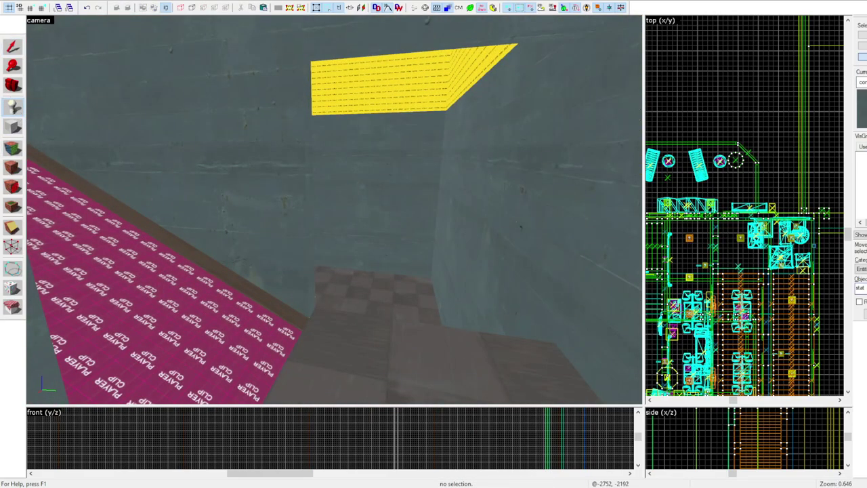
pyautogui.press('z')
pyautogui.click(424, 331)
pyautogui.hotkey('shift', 's')
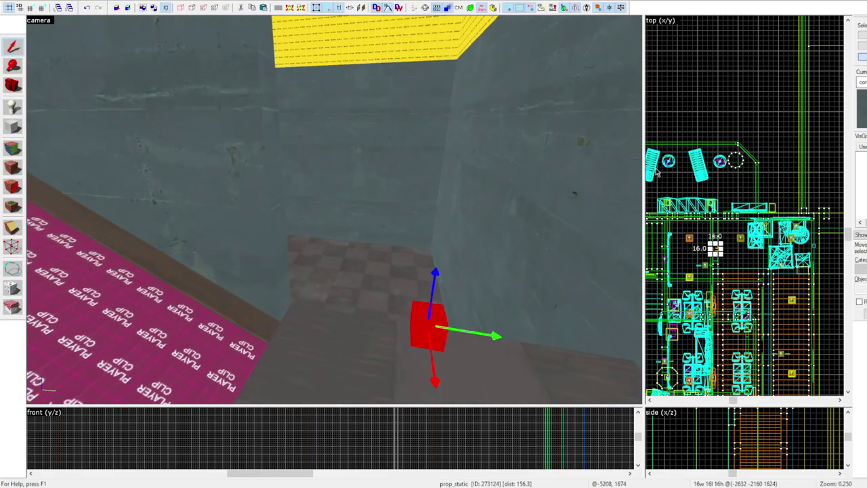
pyautogui.click(832, 175)
pyautogui.press('z')
pyautogui.press('z')
pyautogui.scroll(4, 712, 242)
pyautogui.press('Escape')
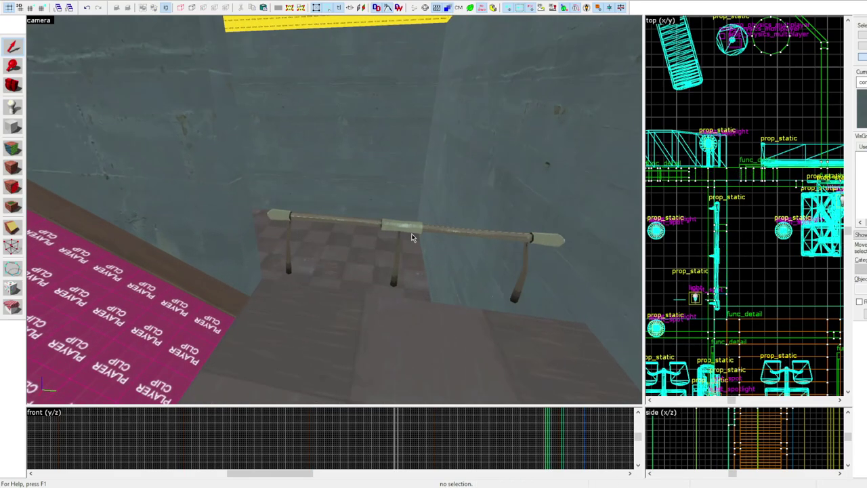
# - Shift the railing prop slightly sideways to line it up with the landing's edge
pyautogui.scroll(2, 717, 230)
pyautogui.press('Escape')
pyautogui.press('z')
pyautogui.click(251, 210)
pyautogui.scroll(2, 752, 197)
pyautogui.moveTo(723, 189); pyautogui.dragTo(717, 188)
pyautogui.press('Escape')
pyautogui.press('z')
pyautogui.press('w')
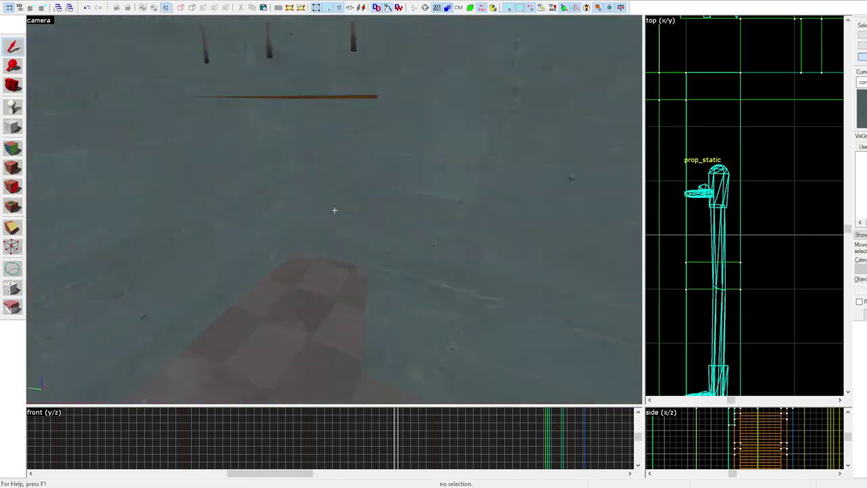
# - Examine how the railing prop fits the landing floor, walls and stairs from several sides
pyautogui.press('w')
pyautogui.press('z')
pyautogui.click(307, 212)
pyautogui.press('z')
pyautogui.press('z')
pyautogui.press('Escape')
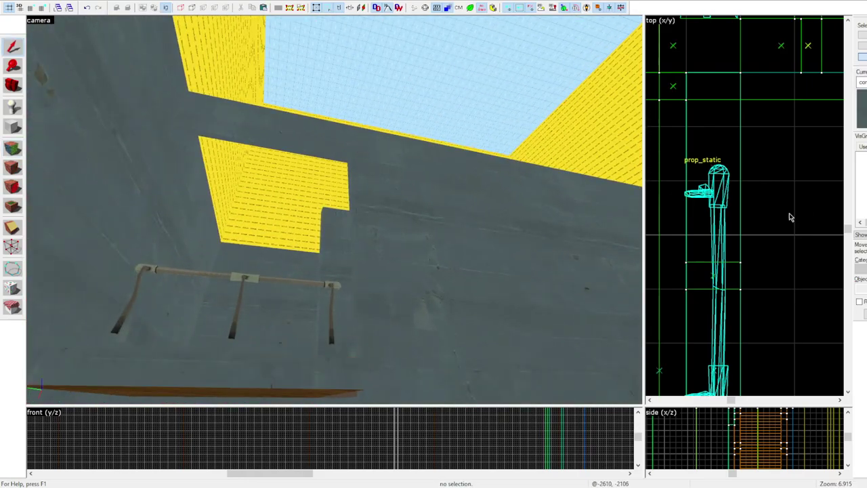
pyautogui.press('z')
pyautogui.press('w')
pyautogui.press('z')
pyautogui.click(344, 220)
pyautogui.press('Escape')
pyautogui.press('z')
pyautogui.press('w')
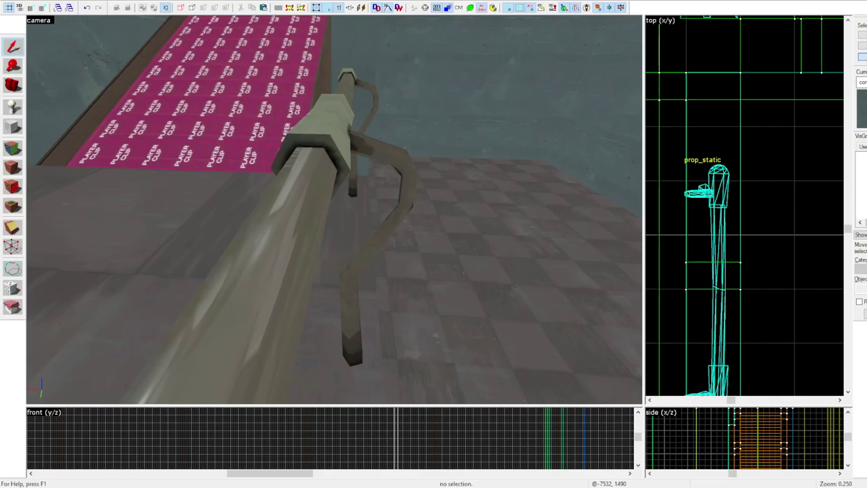
pyautogui.press('z')
pyautogui.press('s')
pyautogui.click(343, 271)
pyautogui.press('Escape')
pyautogui.press('z')
pyautogui.press('z')
# - Copy the landing slab straight up to height 1848, level with the tops of the stair walls
pyautogui.click(284, 254)
pyautogui.scroll(-3, 760, 456)
pyautogui.moveTo(761, 456); pyautogui.dragTo(747, 431, button='middle')
pyautogui.keyDown('shift'); pyautogui.moveTo(761, 457); pyautogui.dragTo(756, 418); pyautogui.keyUp('shift')
pyautogui.scroll(-6, 780, 204)
# - Select the two walls flanking the stairs and clip them horizontally at the new slab's underside
pyautogui.press('z')
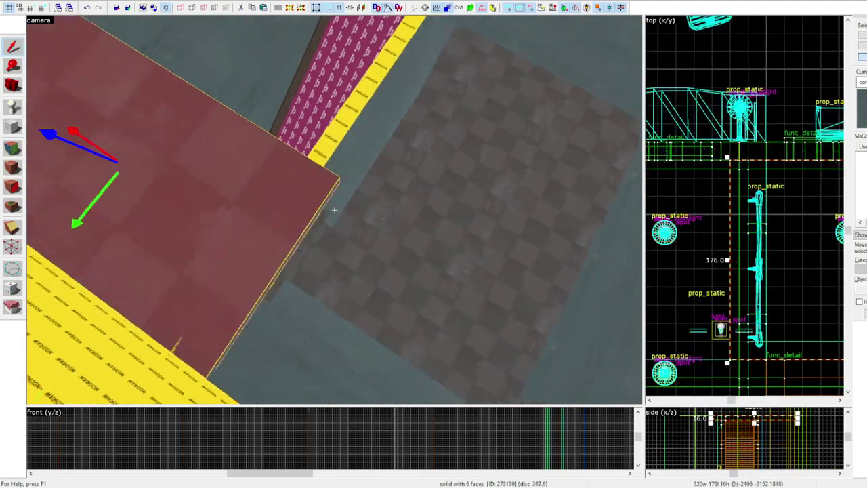
pyautogui.press('w')
pyautogui.press('z')
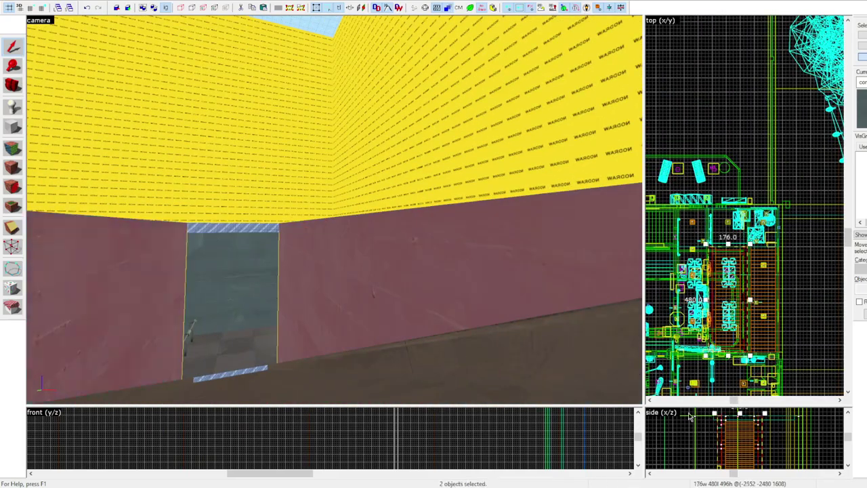
pyautogui.scroll(3, 742, 463)
pyautogui.hotkey('shift', 'x')
pyautogui.moveTo(728, 420); pyautogui.dragTo(766, 420)
pyautogui.press('Return')
pyautogui.hotkey('shift', 's')
# - Pick up the tile texture from the upper slab's top face and enlarge the slab to 928 by 928 units
pyautogui.press('z')
pyautogui.click(335, 210)
pyautogui.press('z')
pyautogui.click(334, 224)
pyautogui.click(392, 185)
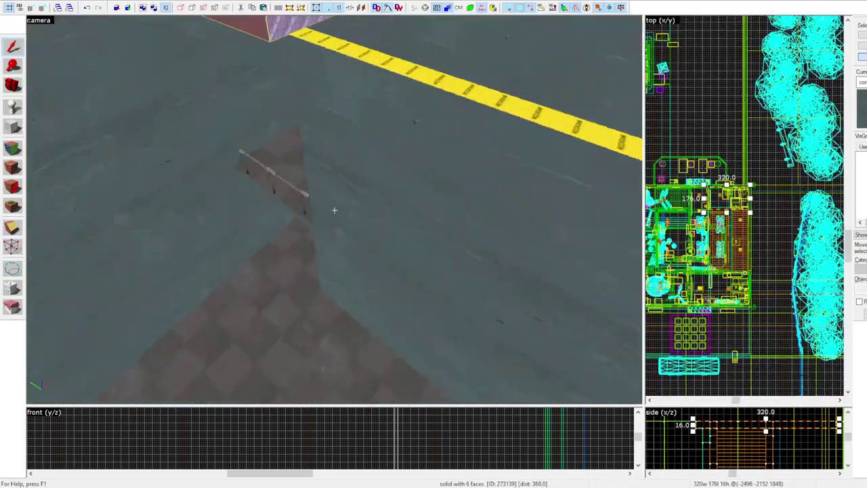
pyautogui.press('w')
pyautogui.press('z')
pyautogui.scroll(7, 731, 190)
pyautogui.hotkey('shift', 'a')
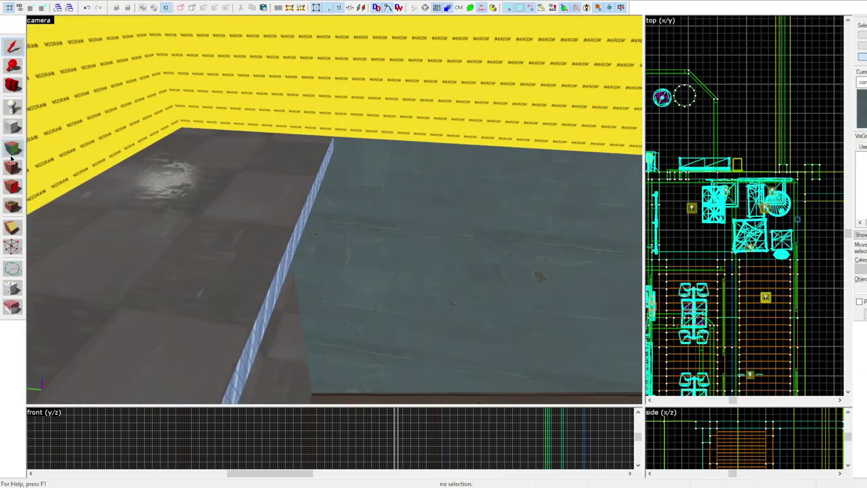
pyautogui.press('w')
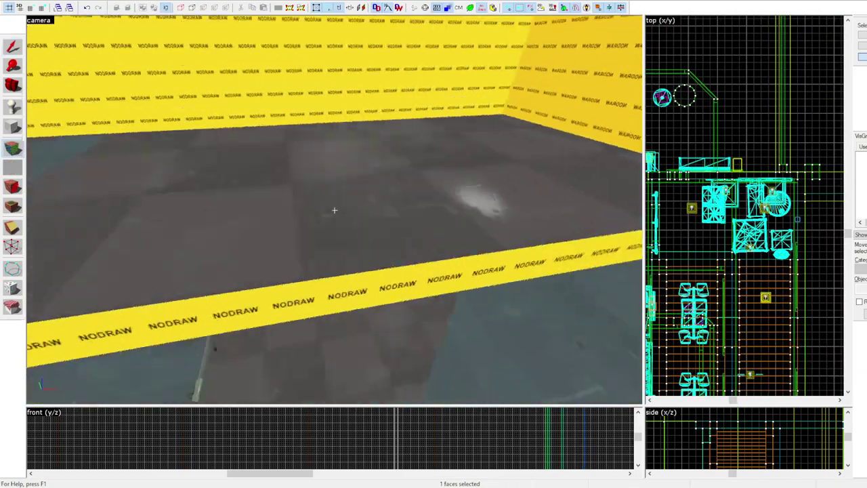
pyautogui.click(335, 210)
pyautogui.press('z')
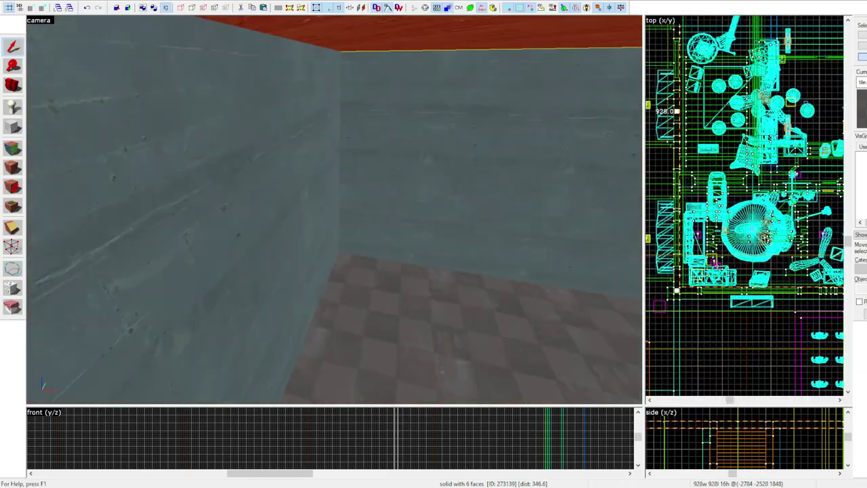
pyautogui.press('z')
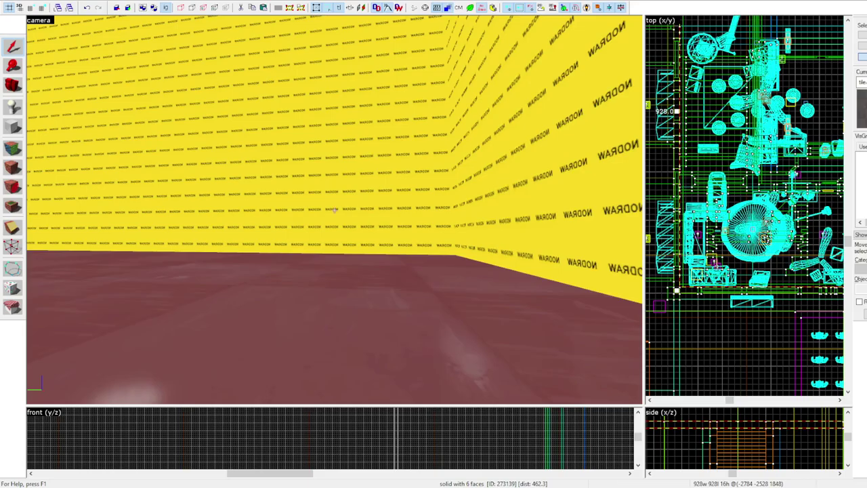
# - Clip the 928 by 928 floor slab along the edge of the stairwell, keeping both parts
pyautogui.press('z')
pyautogui.press('w')
pyautogui.press('z')
pyautogui.hotkey('shift', 'x')
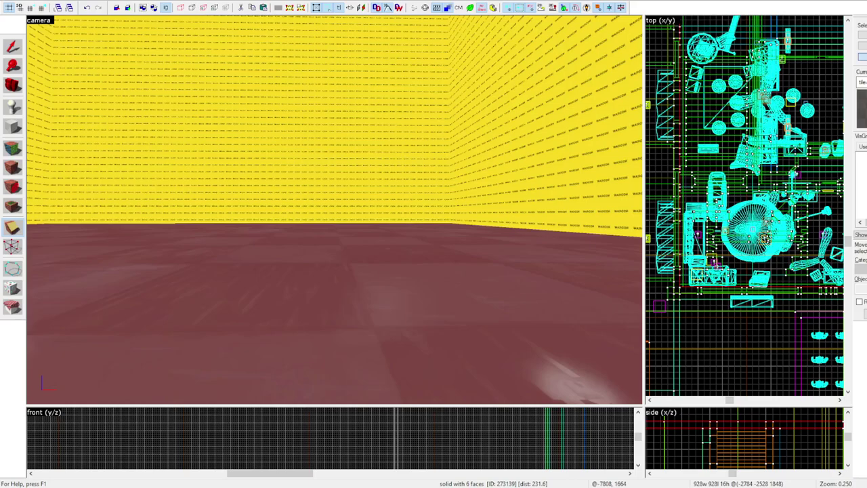
pyautogui.press('z')
pyautogui.moveTo(710, 428); pyautogui.dragTo(731, 428)
pyautogui.scroll(-6, 752, 204)
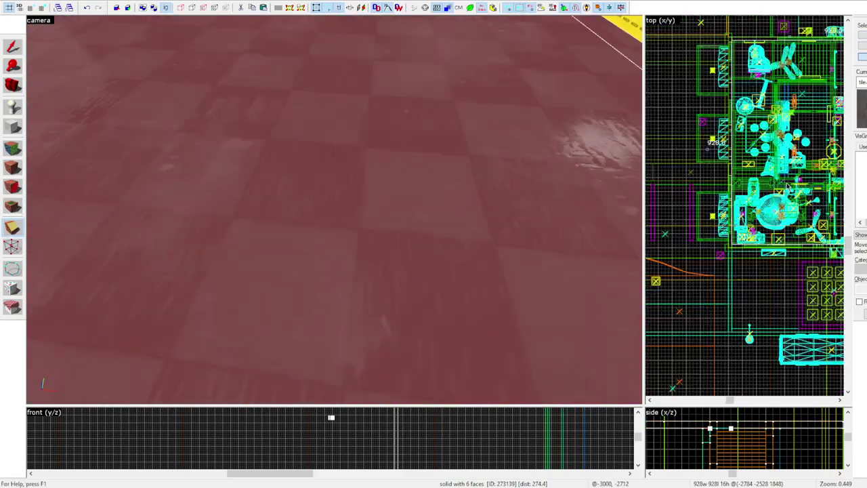
pyautogui.scroll(5, 787, 169)
pyautogui.moveTo(761, 164); pyautogui.dragTo(811, 189)
pyautogui.press('Return')
pyautogui.press('Return')
# - Select the slab pieces beside the stairwell and edit their vertices along the edge of the opening
pyautogui.click(12, 46)
pyautogui.click(433, 129)
pyautogui.moveTo(786, 100)
pyautogui.mouseDown()
pyautogui.moveTo(793, 301)
pyautogui.moveTo(786, 313)
pyautogui.moveTo(765, 305)
pyautogui.mouseUp()
pyautogui.press('z')
pyautogui.press('z')
pyautogui.press('z')
pyautogui.press('z')
pyautogui.press('z')
pyautogui.press('z')
pyautogui.keyDown('ctrl'); pyautogui.click(441, 164); pyautogui.keyUp('ctrl')
pyautogui.hotkey('shift', 'v')
pyautogui.scroll(-3, 753, 271)
pyautogui.scroll(5, 773, 298)
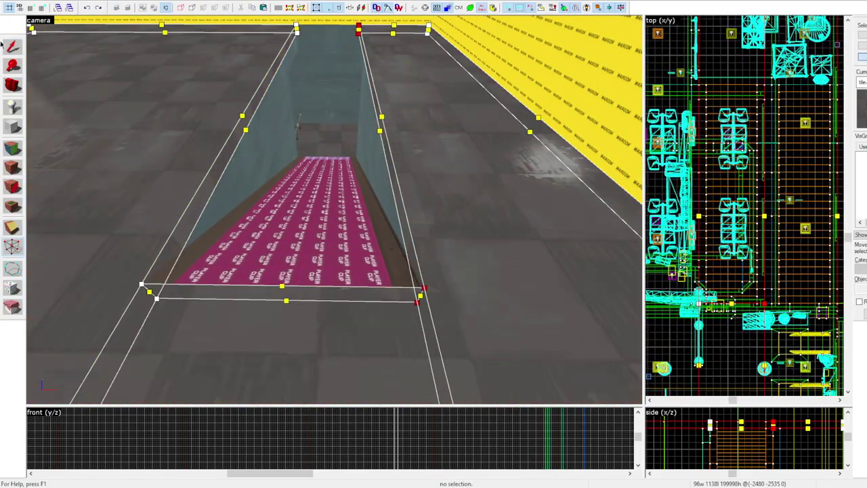
# - Clip the slab piece beside the stairwell and fit the remaining pieces around the stair opening
pyautogui.hotkey('shift', 's')
pyautogui.press('z')
pyautogui.click(335, 210)
pyautogui.press('z')
pyautogui.hotkey('shift', 'x')
pyautogui.moveTo(772, 84); pyautogui.dragTo(752, 121, button='middle')
pyautogui.moveTo(751, 120); pyautogui.dragTo(774, 120)
pyautogui.press('Return')
pyautogui.hotkey('shift', 's')
pyautogui.click(305, 178)
pyautogui.moveTo(742, 81); pyautogui.dragTo(676, 81)
pyautogui.press('z')
pyautogui.press('z')
# - Apply the tan concrete texture to the four underside faces of the upper floor slabs
pyautogui.click(12, 147)
pyautogui.click(81, 227)
pyautogui.keyDown('ctrl'); pyautogui.click(258, 136); pyautogui.keyUp('ctrl')
pyautogui.keyDown('ctrl'); pyautogui.click(509, 283); pyautogui.keyUp('ctrl')
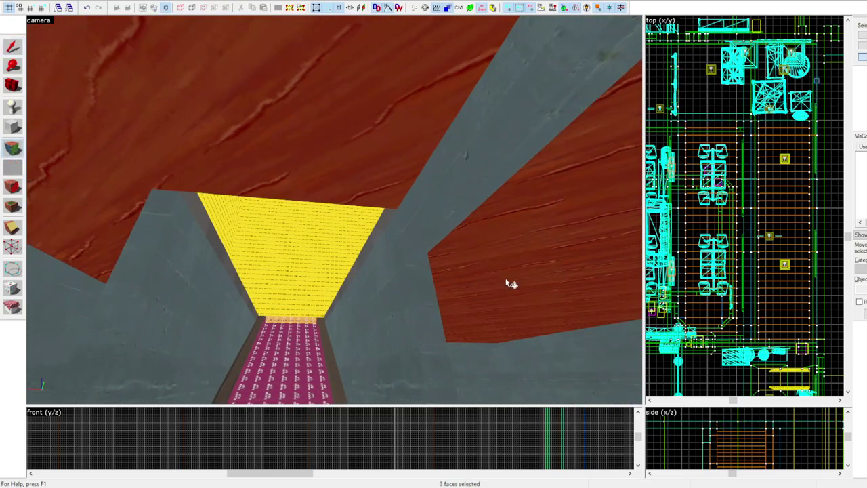
pyautogui.press('z')
pyautogui.press('z')
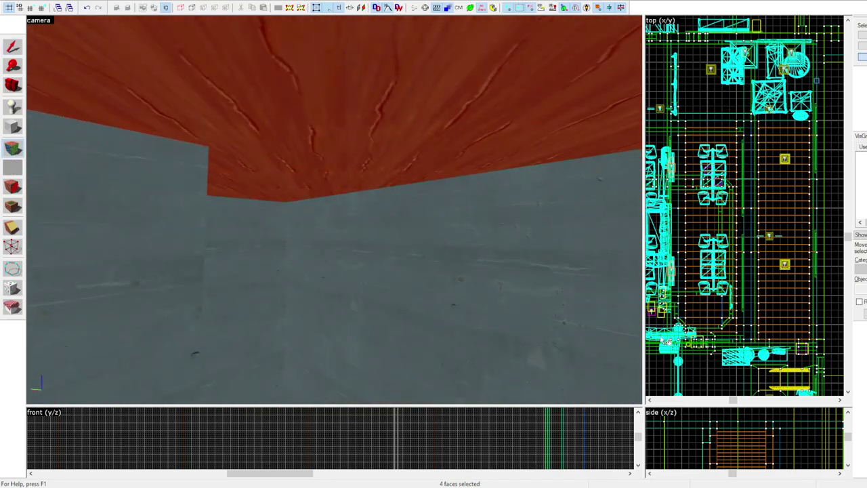
pyautogui.click(649, 339)
pyautogui.press('z')
pyautogui.press('z')
pyautogui.hotkey('shift', 's')
pyautogui.press('z')
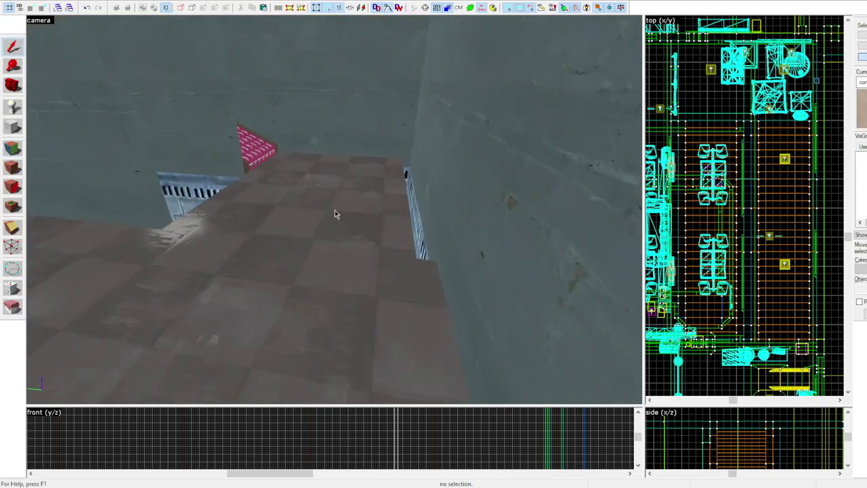
# - Select the 16-unit-thick wall beside the lower stairs and pick up its grey concrete texture
pyautogui.click(335, 210)
pyautogui.press('z')
pyautogui.moveTo(817, 390); pyautogui.dragTo(777, 318, button='middle')
pyautogui.scroll(2, 778, 324)
pyautogui.moveTo(697, 351); pyautogui.dragTo(813, 257, button='middle')
pyautogui.press('z')
pyautogui.press('Escape')
pyautogui.press('z')
pyautogui.click(389, 230)
pyautogui.press('z')
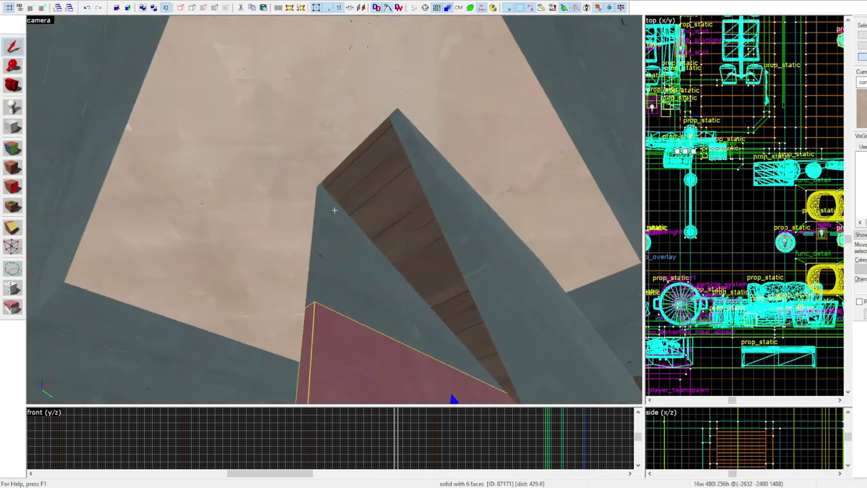
pyautogui.press('z')
pyautogui.hotkey('shift', 'a')
pyautogui.hotkey('shift', 's')
# - Create a wall block 160 units wide and 16 units thick across the stair walls, adjusting its height in the side view
pyautogui.hotkey('shift', 'b')
pyautogui.moveTo(681, 149); pyautogui.dragTo(791, 158)
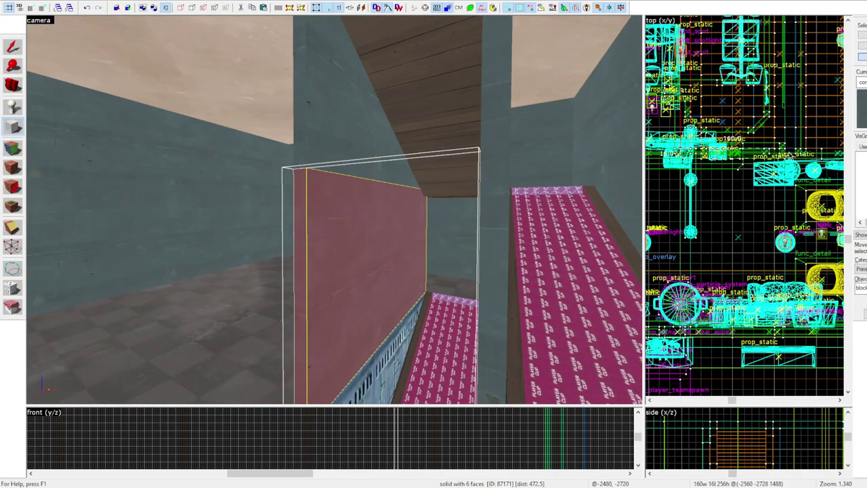
pyautogui.press('z')
pyautogui.press('z')
pyautogui.scroll(-4, 766, 451)
pyautogui.scroll(-1, 766, 451)
pyautogui.moveTo(757, 461); pyautogui.dragTo(758, 432)
pyautogui.scroll(2, 758, 433)
pyautogui.press('Return')
pyautogui.press('z')
pyautogui.press('z')
pyautogui.press('Escape')
pyautogui.press('Escape')
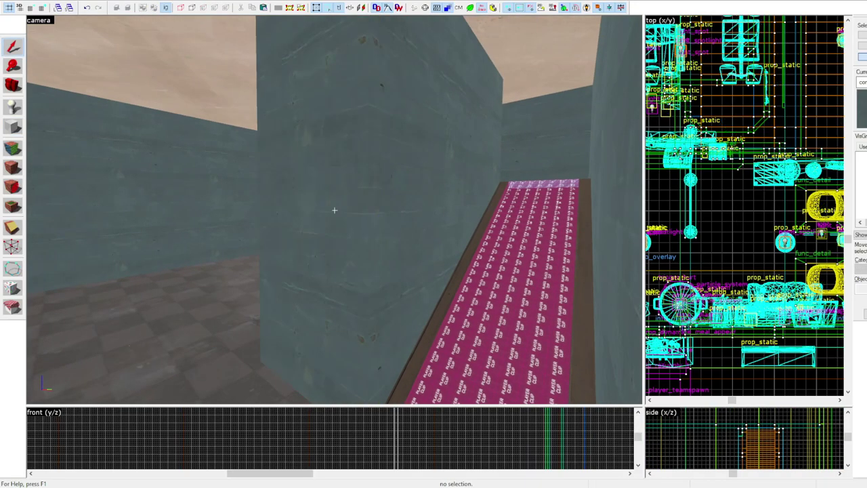
# - Pick up the grey concrete texture from the inner face of the upper stair wall
pyautogui.press('z')
pyautogui.press('w')
pyautogui.press('z')
pyautogui.hotkey('shift', 'a')
pyautogui.click(206, 182)
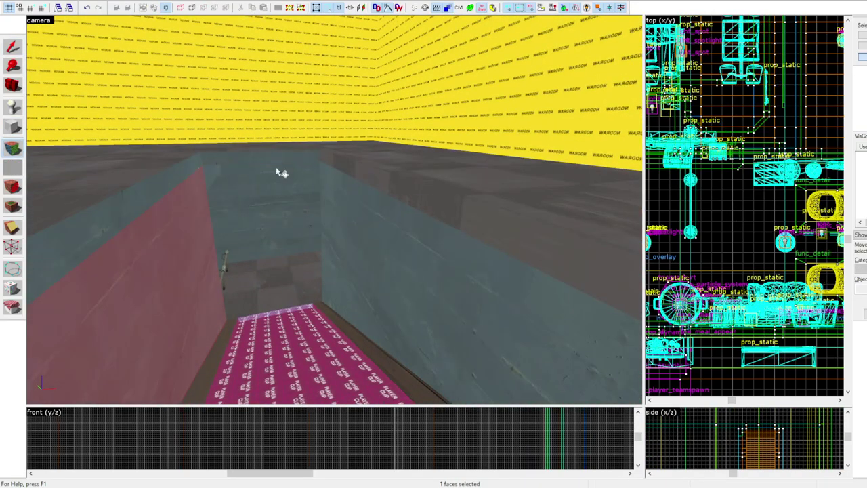
pyautogui.press('z')
pyautogui.press('w')
pyautogui.press('z')
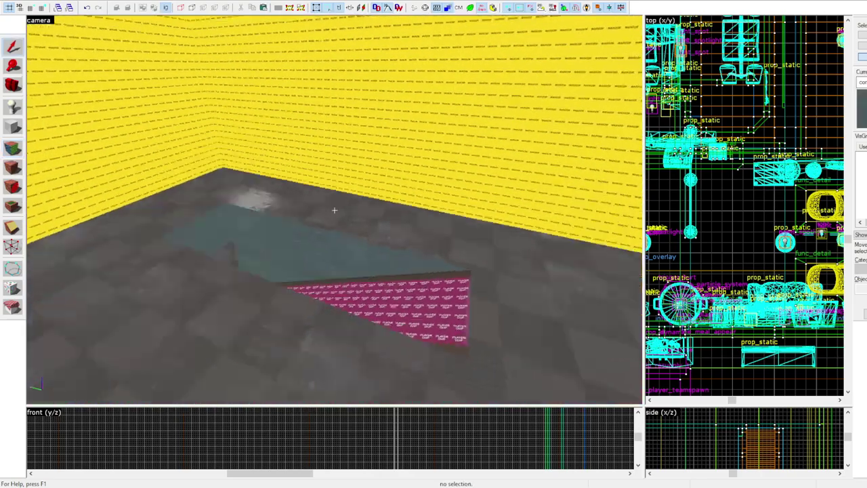
# - Copy the upper stairs group to height 1984 above the new floor and turn the copy around
pyautogui.press('w')
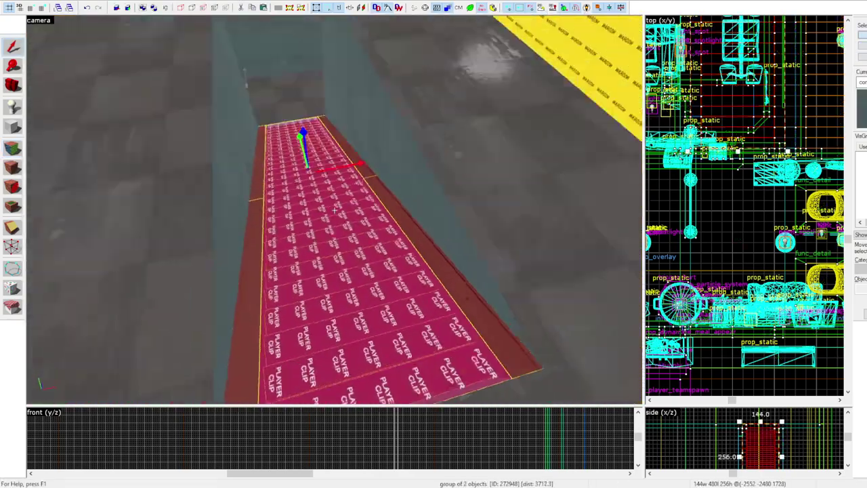
pyautogui.scroll(-6, 772, 257)
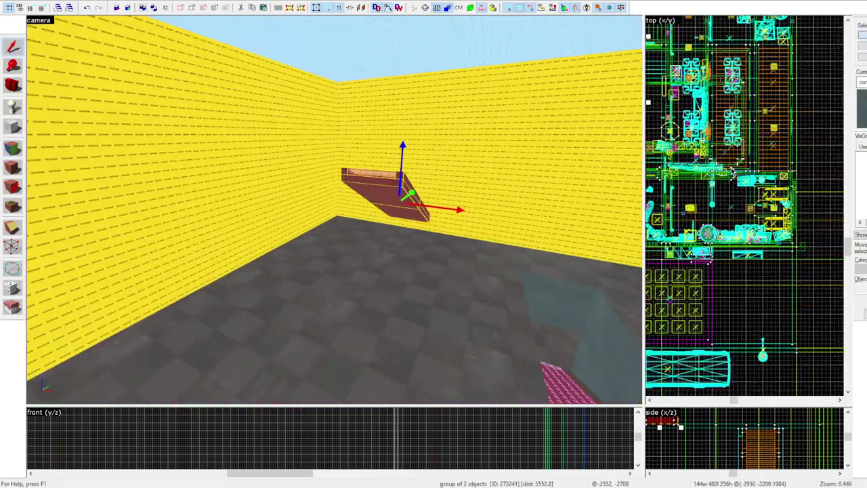
pyautogui.moveTo(712, 89); pyautogui.dragTo(710, 258)
pyautogui.scroll(2, 727, 139)
pyautogui.scroll(-3, 746, 149)
pyautogui.scroll(-2, 752, 146)
pyautogui.scroll(2, 754, 212)
pyautogui.press('z')
pyautogui.scroll(-2, 793, 180)
pyautogui.scroll(2, 798, 179)
pyautogui.moveTo(724, 235); pyautogui.dragTo(764, 162)
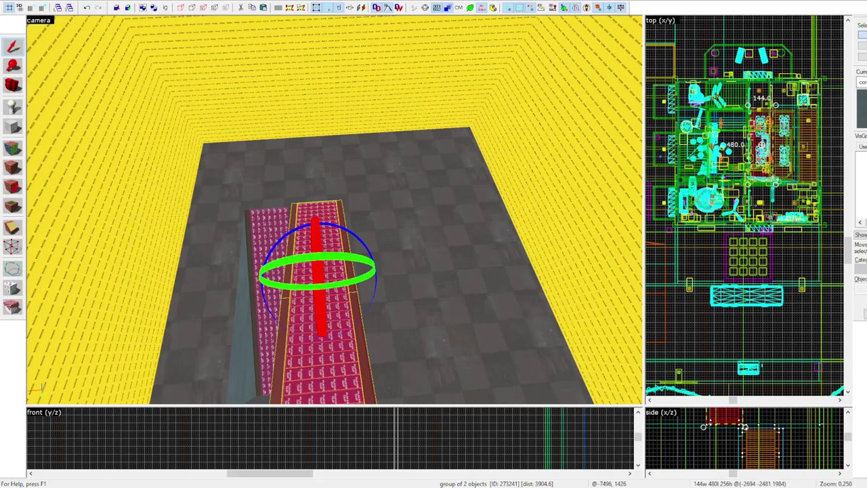
# - Move the copied stairs across the new floor to x -2374, y -2481, beside the outer wall
pyautogui.press('z')
pyautogui.press('w')
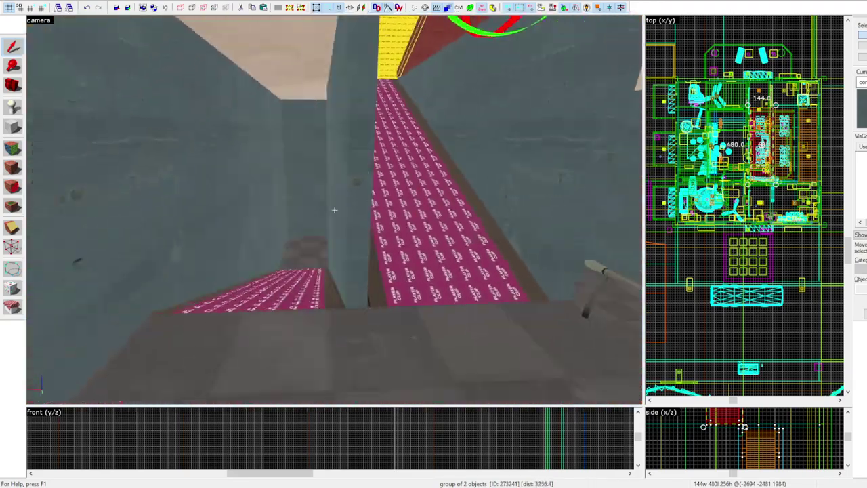
pyautogui.press('s')
pyautogui.press('z')
pyautogui.scroll(-1, 752, 129)
pyautogui.scroll(6, 753, 119)
pyautogui.scroll(2, 734, 124)
pyautogui.moveTo(722, 117); pyautogui.dragTo(818, 114)
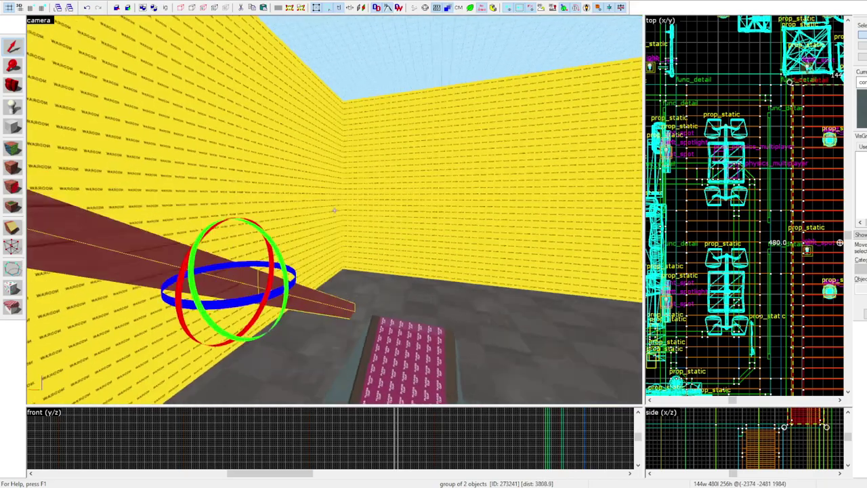
# - Select the two walls flanking the stairwell and stretch them upward to 480 units high
pyautogui.click(335, 209)
pyautogui.keyDown('ctrl'); pyautogui.click(334, 210); pyautogui.keyUp('ctrl')
pyautogui.press('z')
pyautogui.scroll(-3, 767, 412)
pyautogui.moveTo(769, 424); pyautogui.dragTo(769, 424)
pyautogui.press('z')
pyautogui.press('z')
pyautogui.hotkey('shift', 'x')
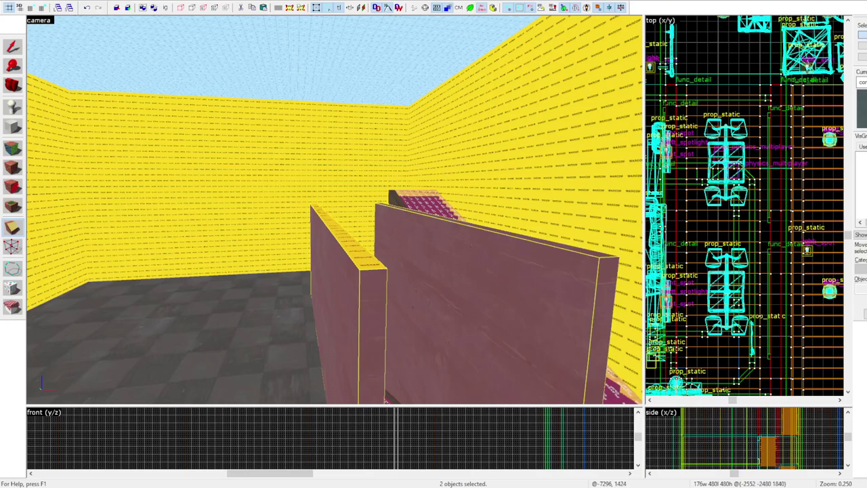
# - Clip the raised stair wall in the side view
pyautogui.press('z')
pyautogui.scroll(5, 735, 433)
pyautogui.click(13, 47)
pyautogui.scroll(-4, 752, 435)
pyautogui.click(755, 437)
pyautogui.hotkey('shift', 'x')
pyautogui.scroll(3, 746, 439)
pyautogui.moveTo(745, 436)
pyautogui.mouseDown()
pyautogui.moveTo(757, 437)
pyautogui.moveTo(747, 420)
pyautogui.moveTo(763, 420)
pyautogui.moveTo(741, 430)
pyautogui.mouseUp()
pyautogui.press('Return')
pyautogui.hotkey('shift', 's')
# - Create a concrete slab 176 by 640 by 16 units at height 2104, over the raised stair walls
pyautogui.scroll(-3, 748, 427)
pyautogui.scroll(3, 748, 425)
pyautogui.press('z')
pyautogui.press('w')
pyautogui.press('z')
pyautogui.click(468, 278)
pyautogui.hotkey('shift', 'b')
pyautogui.press('Return')
pyautogui.scroll(4, 786, 437)
pyautogui.scroll(-4, 718, 227)
pyautogui.scroll(-2, 732, 157)
pyautogui.press('z')
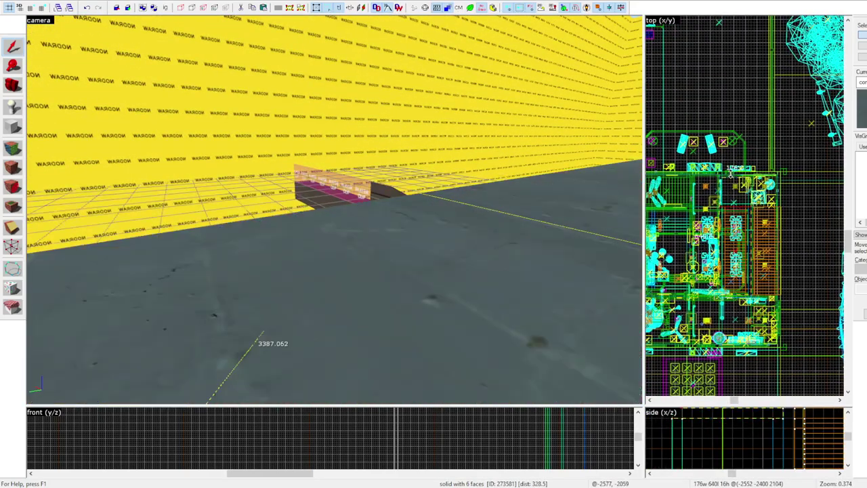
# - Create an adjoining landing block 144 by 176 by 16 units at height 2104, at the end of the new stairs
pyautogui.press('z')
pyautogui.hotkey('shift', 'b')
pyautogui.scroll(5, 756, 136)
pyautogui.moveTo(739, 166)
pyautogui.mouseDown()
pyautogui.moveTo(825, 267)
pyautogui.moveTo(795, 260)
pyautogui.mouseUp()
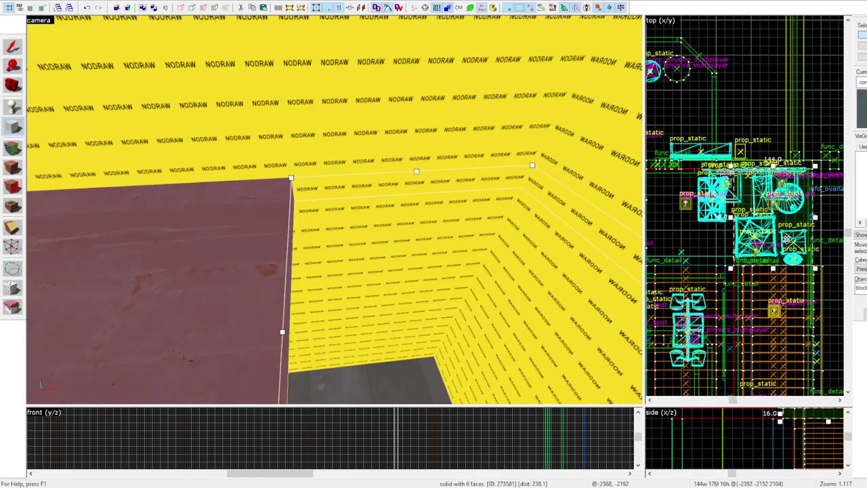
pyautogui.press('Return')
pyautogui.press('z')
pyautogui.press('z')
# - Select the newest stairs group and duplicate it toward the upper landing
pyautogui.click(399, 203)
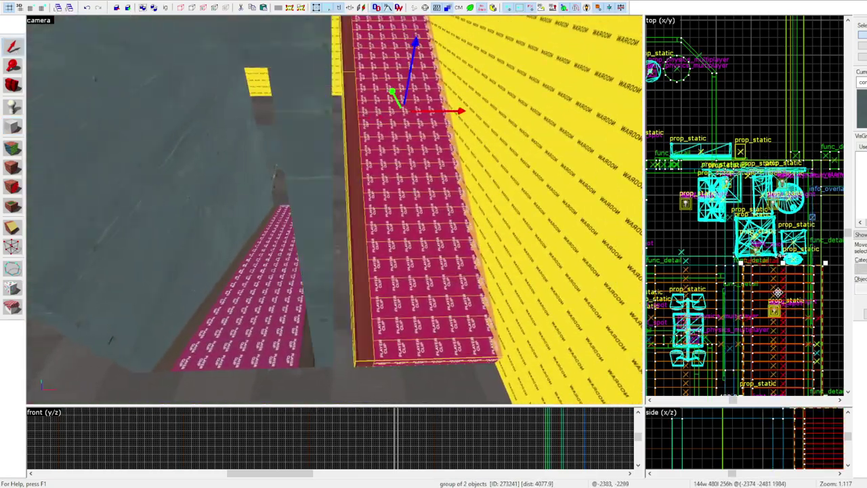
pyautogui.press('Escape')
pyautogui.press('z')
pyautogui.click(335, 210)
pyautogui.press('z')
pyautogui.click(464, 298)
pyautogui.scroll(-3, 766, 271)
pyautogui.keyDown('shift'); pyautogui.moveTo(778, 260); pyautogui.dragTo(732, 225); pyautogui.keyUp('shift')
pyautogui.click(731, 224)
# - Rotate the duplicated stairs 90 degrees and move them to height 2240, at x -2848, y -2104
pyautogui.moveTo(754, 153)
pyautogui.mouseDown()
pyautogui.moveTo(698, 155)
pyautogui.moveTo(660, 199)
pyautogui.mouseUp()
pyautogui.moveTo(773, 233); pyautogui.dragTo(693, 234)
pyautogui.press('z')
pyautogui.press('z')
pyautogui.scroll(11, 759, 220)
pyautogui.moveTo(759, 220); pyautogui.dragTo(759, 196)
pyautogui.scroll(-9, 797, 209)
pyautogui.press('z')
pyautogui.moveTo(759, 240); pyautogui.dragTo(738, 215)
pyautogui.press('z')
pyautogui.press('z')
pyautogui.press('z')
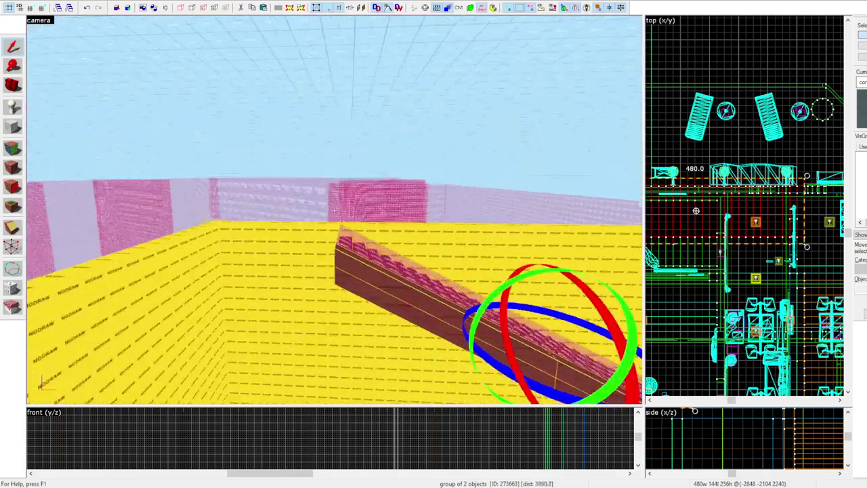
# - Clip the stairwell wall group horizontally, level with the top of the new stair flight
pyautogui.press('z')
pyautogui.click(334, 210)
pyautogui.hotkey('shift', 'x')
pyautogui.scroll(-4, 723, 438)
pyautogui.scroll(2, 711, 429)
pyautogui.press('z')
pyautogui.press('z')
pyautogui.scroll(6, 718, 427)
pyautogui.moveTo(730, 427); pyautogui.dragTo(742, 426)
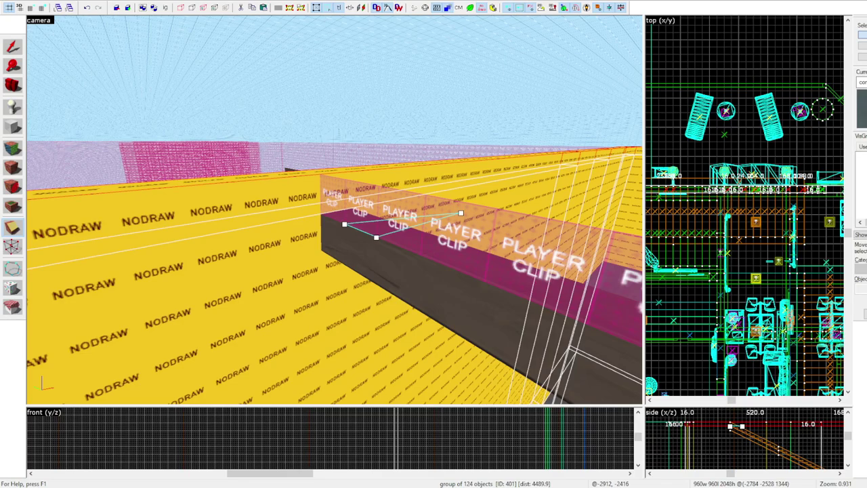
pyautogui.press('Return')
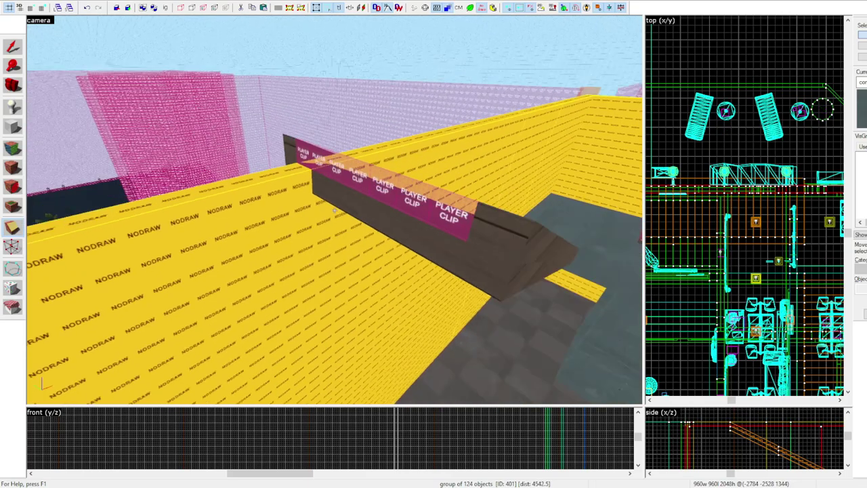
# - Move the new stairs 32 units to x -2848, y -2136, keeping height 2240, and clear the selection
pyautogui.press('z')
pyautogui.hotkey('shift', 's')
pyautogui.click(736, 214)
pyautogui.moveTo(737, 214); pyautogui.dragTo(736, 228)
pyautogui.click(46, 52)
pyautogui.press('z')
pyautogui.press('z')
pyautogui.hotkey('ctrl', 'w')
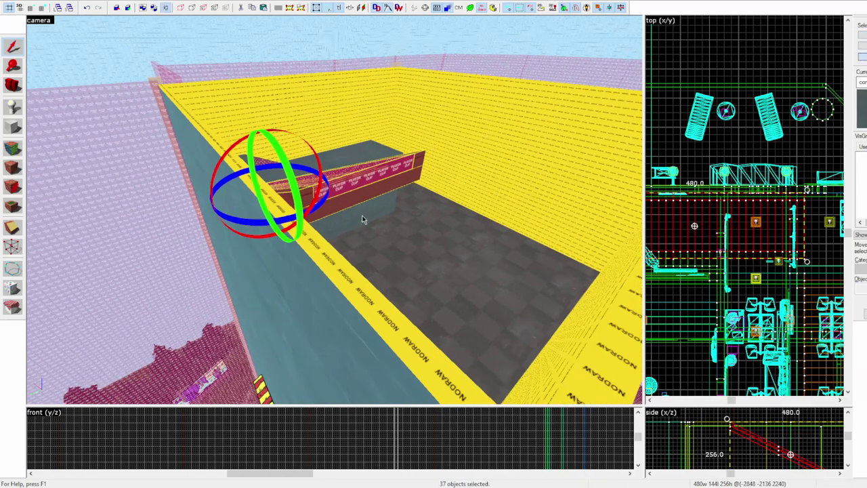
pyautogui.press('z')
pyautogui.press('w')
pyautogui.press('z')
pyautogui.press('Escape')
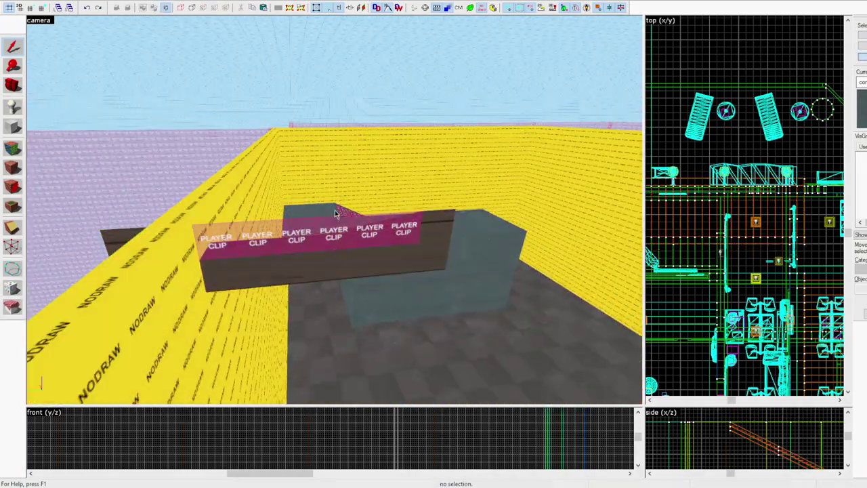
# - Shift the new stair flight slightly further into the stairwell along the y axis
pyautogui.click(374, 256)
pyautogui.moveTo(718, 222); pyautogui.dragTo(718, 238)
pyautogui.click(627, 227)
pyautogui.press('z')
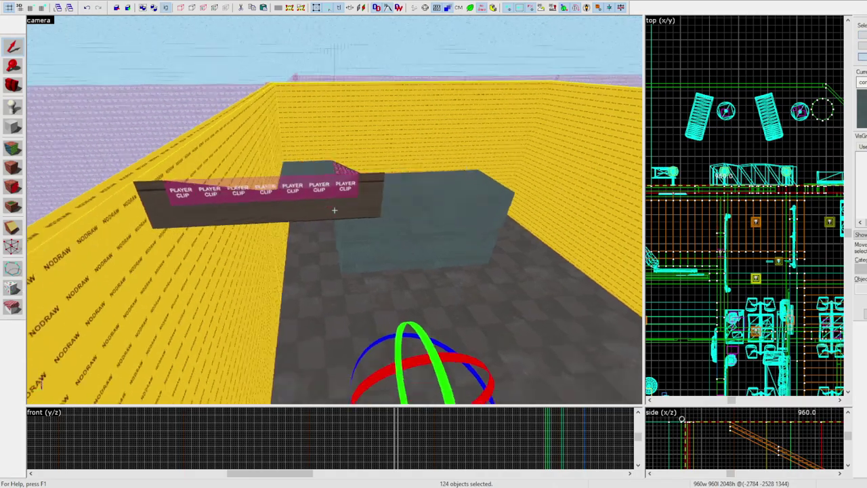
# - Raise the dark checkered floor to the rim of the stairwell walls and adjust its side edge
pyautogui.click(335, 210)
pyautogui.press('z')
pyautogui.scroll(-4, 723, 441)
pyautogui.moveTo(722, 450); pyautogui.dragTo(722, 414)
pyautogui.scroll(4, 722, 415)
pyautogui.press('z')
pyautogui.press('z')
pyautogui.scroll(-4, 702, 215)
pyautogui.moveTo(703, 216); pyautogui.dragTo(806, 195, button='middle')
pyautogui.moveTo(807, 195); pyautogui.dragTo(800, 195)
pyautogui.click(333, 88)
# - Switch group selection mode, select the large sky enclosure above the map and shift it upward
pyautogui.hotkey('ctrl', 'w')
pyautogui.scroll(-3, 708, 371)
pyautogui.scroll(-14, 744, 440)
pyautogui.click(744, 444)
pyautogui.moveTo(744, 432); pyautogui.dragTo(744, 427)
pyautogui.click(758, 422)
pyautogui.scroll(6, 700, 419)
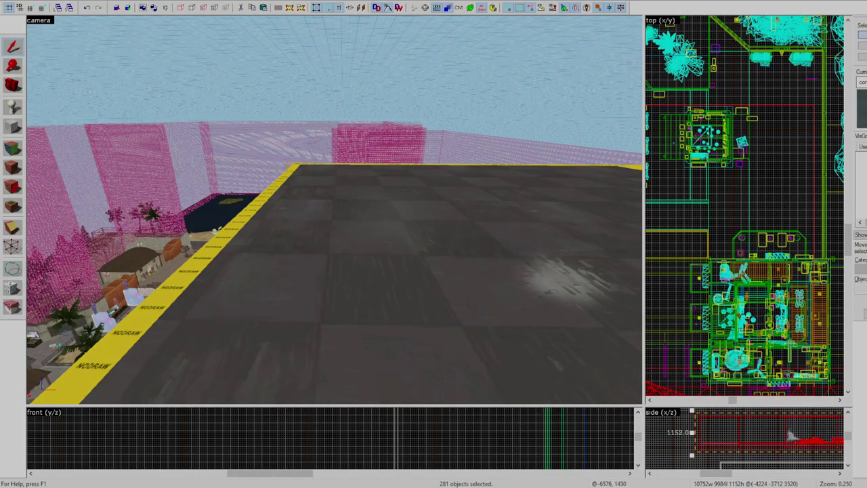